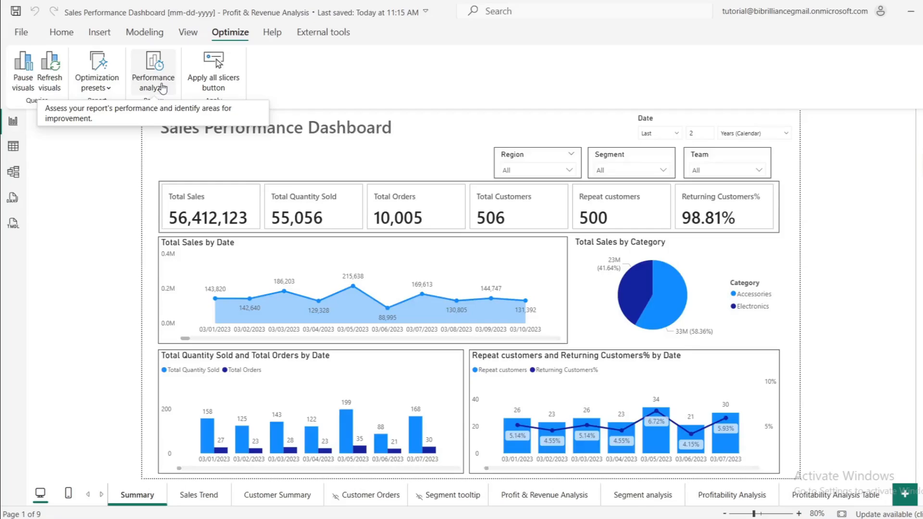
Step: Start a Performance analyzer recording on the Summary page and refresh its visuals
click(162, 88)
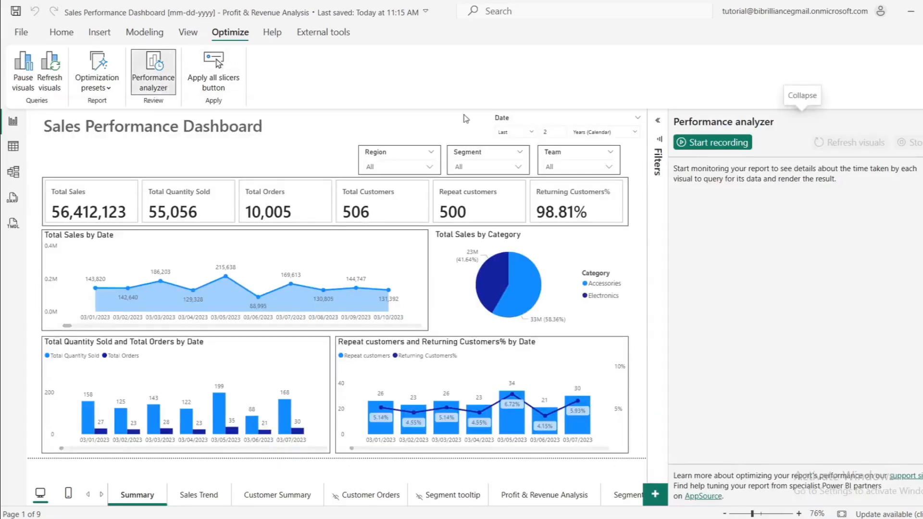
click(705, 145)
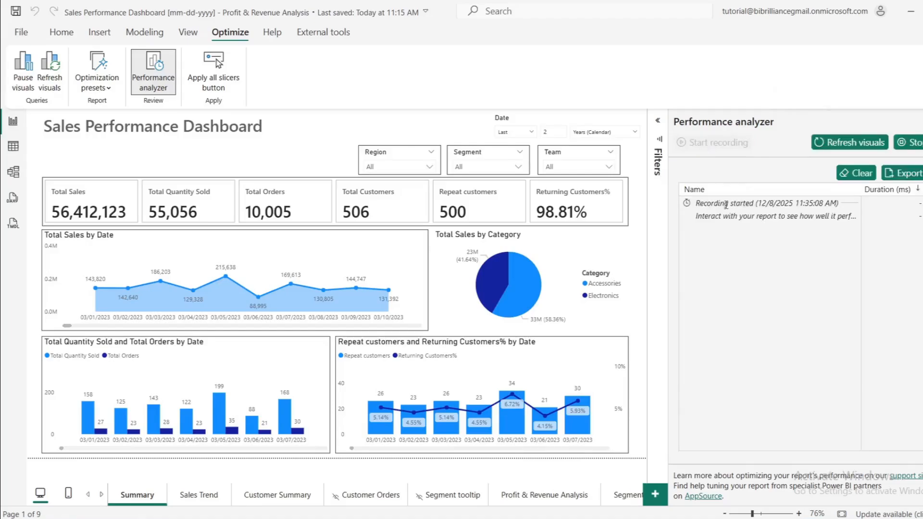
click(860, 143)
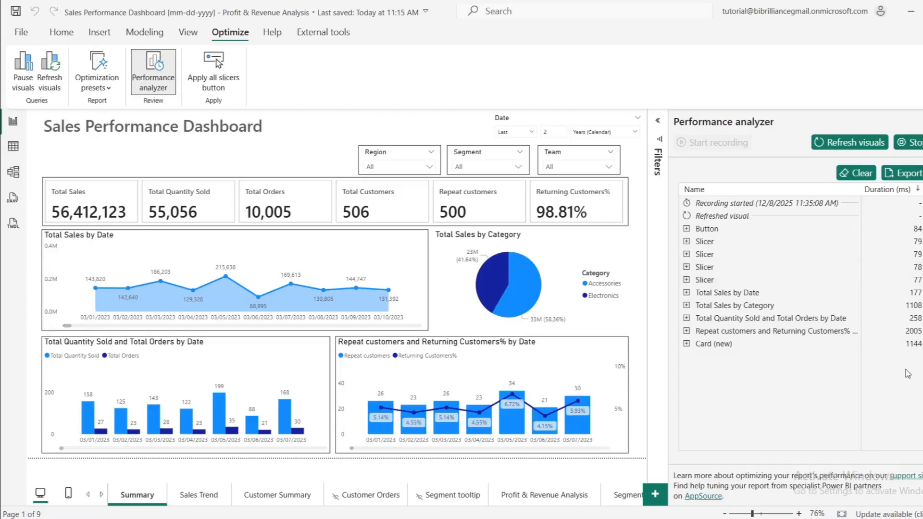
Step: Sort the recorded visuals by total time in descending order
click(917, 190)
mouse_move(872, 228)
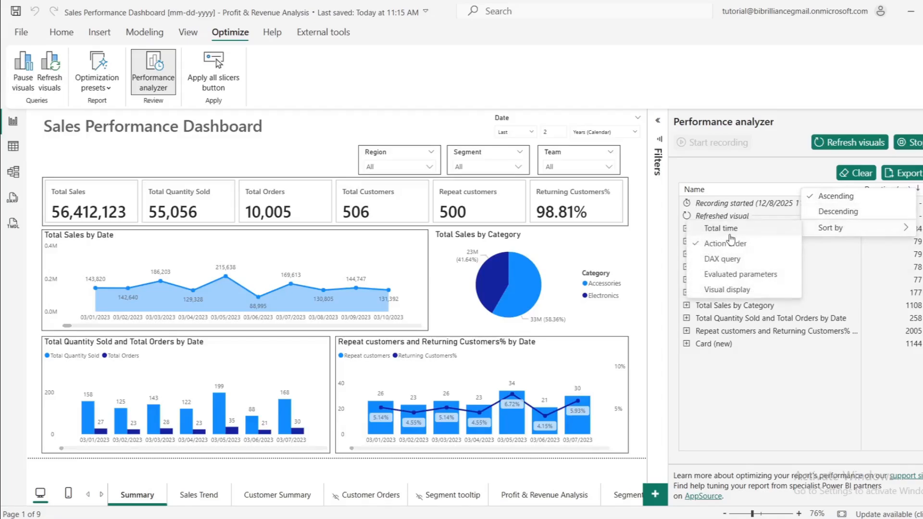
click(735, 233)
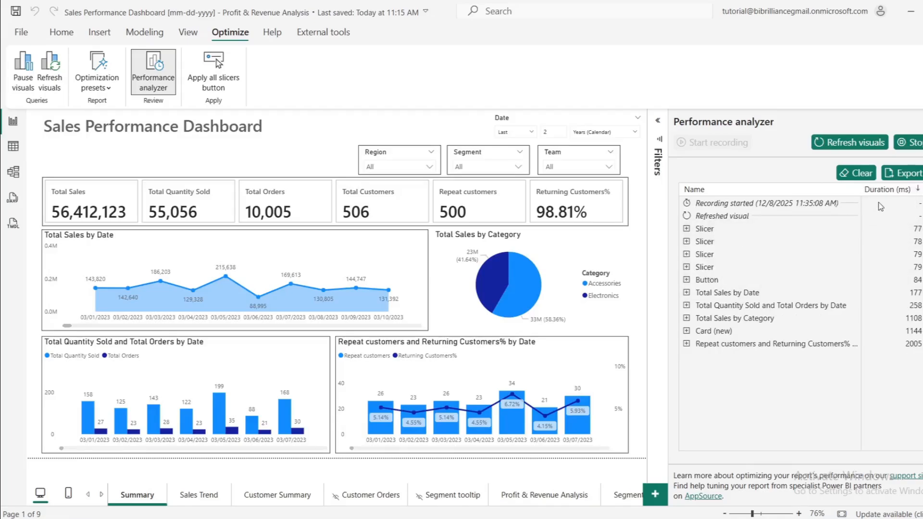
click(917, 190)
click(855, 214)
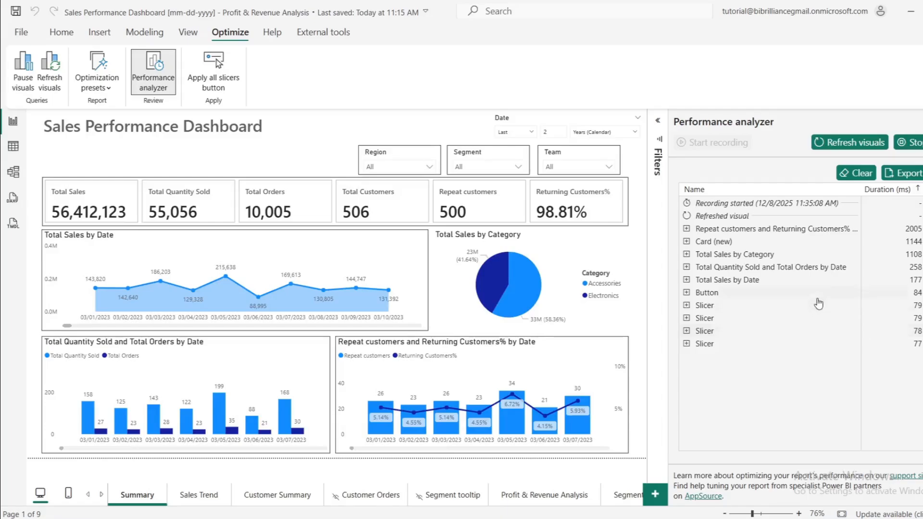
Step: Run the query of the Repeat customers and Returning Customers% by Date visual in DAX query view and review its code
click(686, 229)
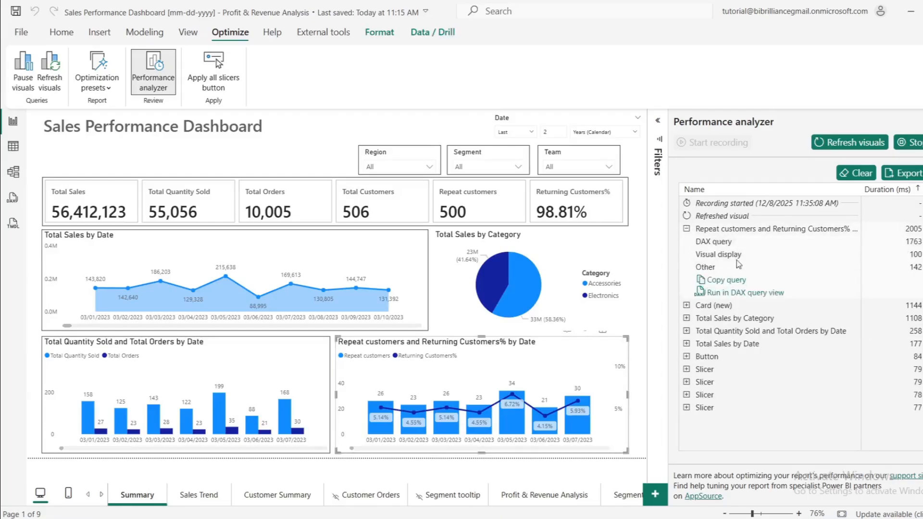
click(732, 284)
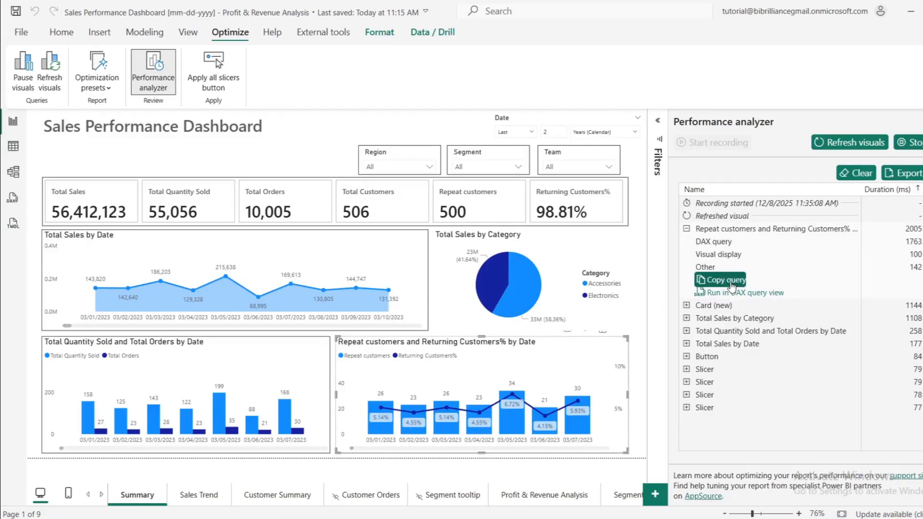
click(758, 298)
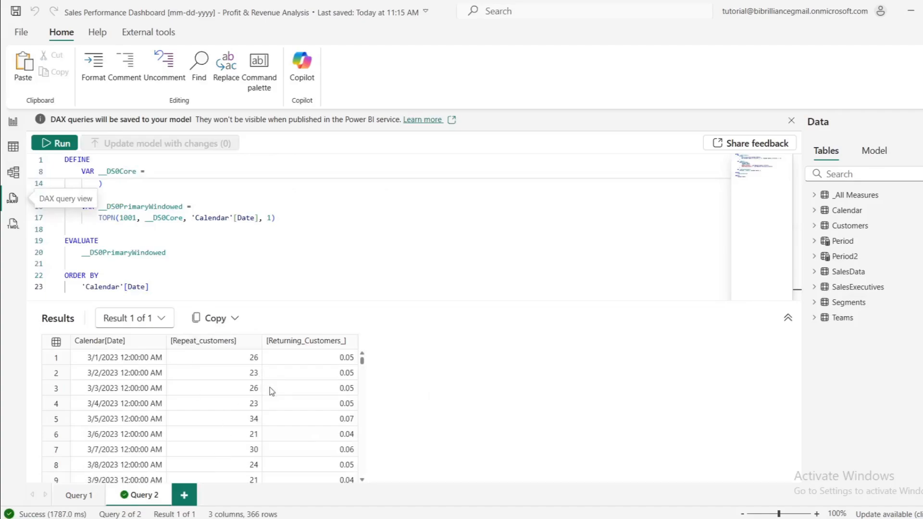
scroll(272, 258, up, 5)
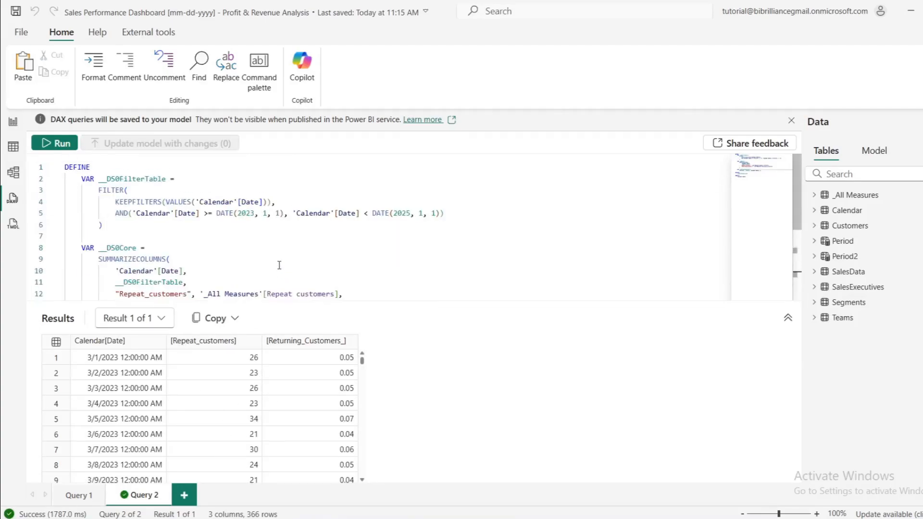
scroll(276, 262, down, 2)
scroll(278, 264, up, 2)
Step: Copy the Repeat customers and Returning Customers% visual's query from Performance analyzer and paste it into a new query in DAX Studio
click(15, 124)
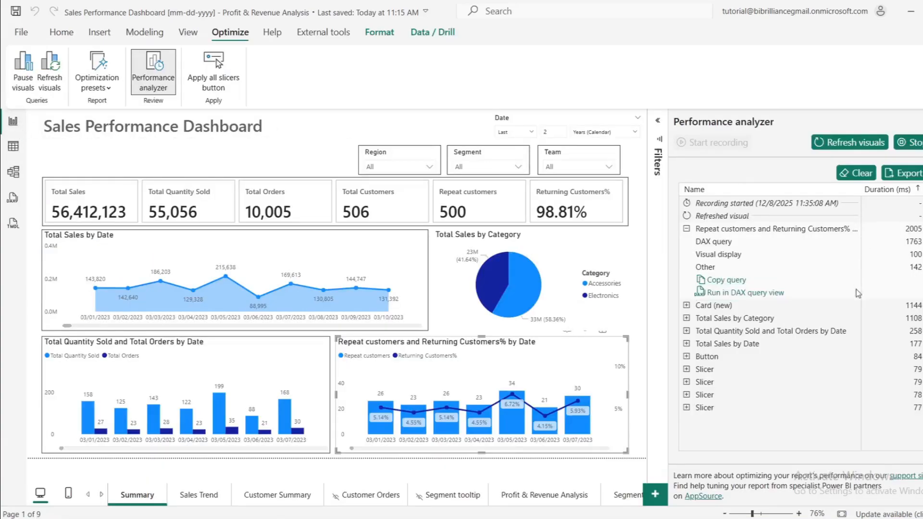
click(732, 283)
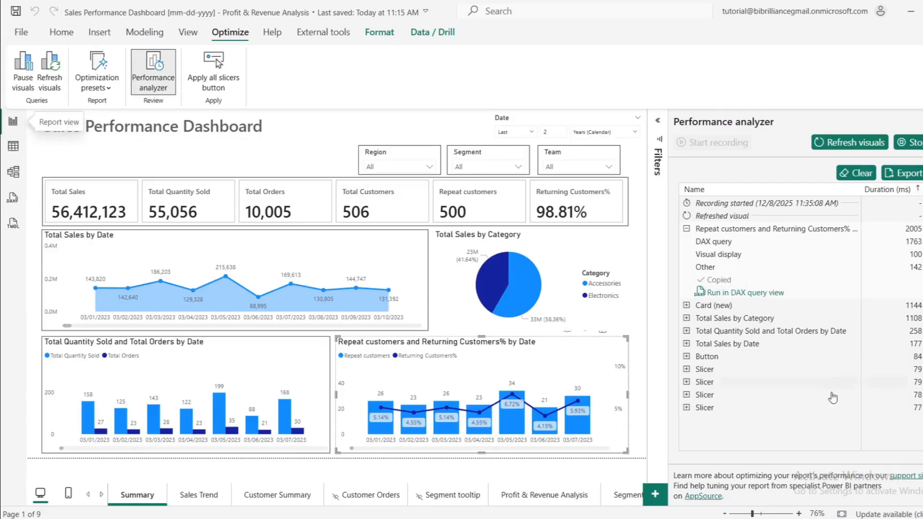
click(337, 34)
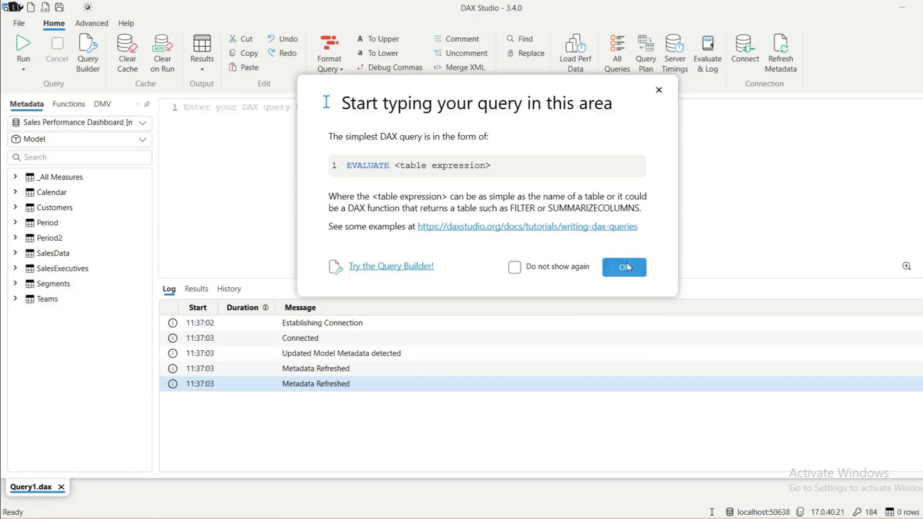
click(626, 266)
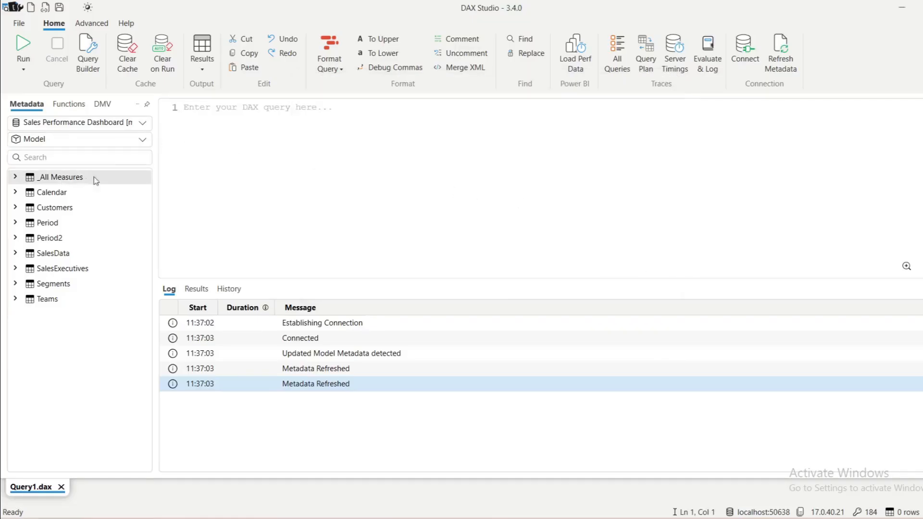
right_click(221, 111)
click(245, 164)
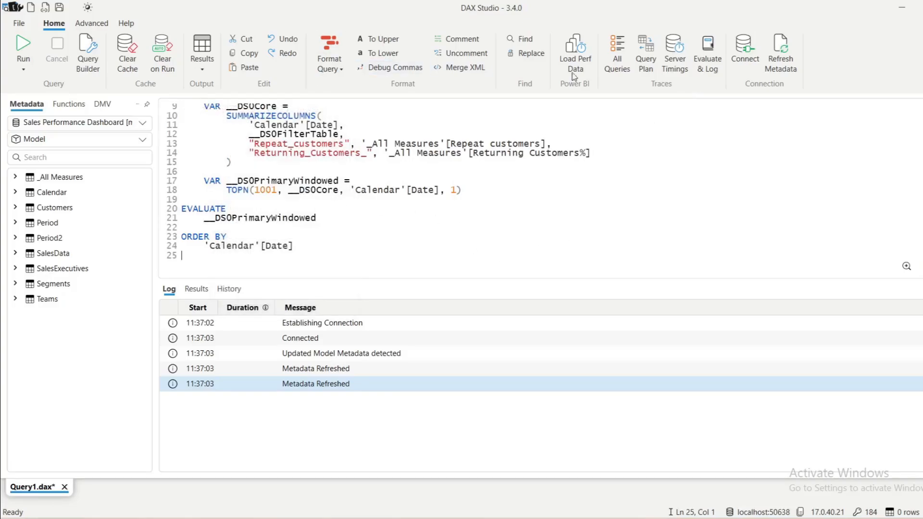
Step: Enable the Query Plan and Server Timings traces and run the pasted query
click(645, 51)
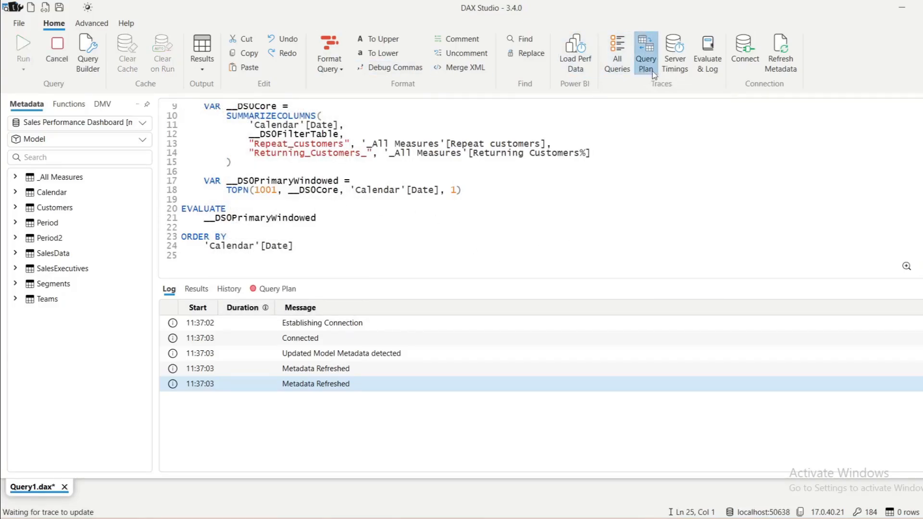
click(674, 73)
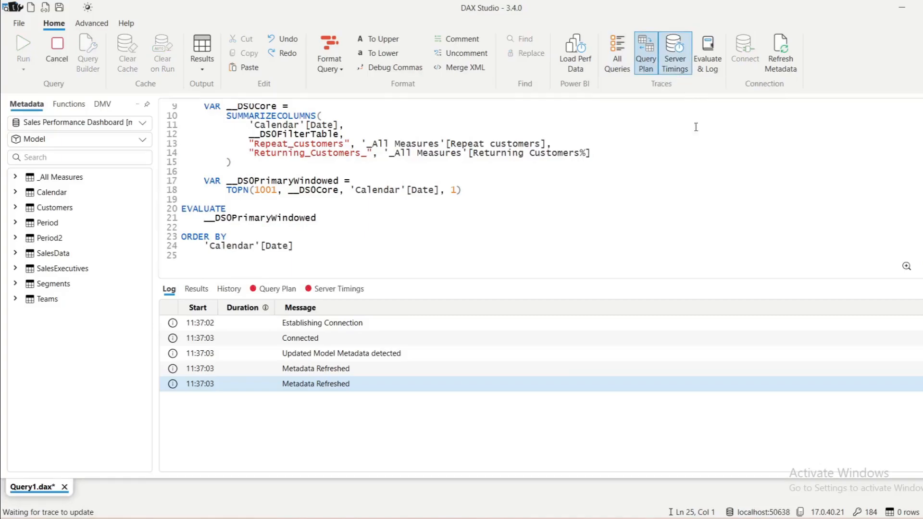
click(697, 198)
click(327, 215)
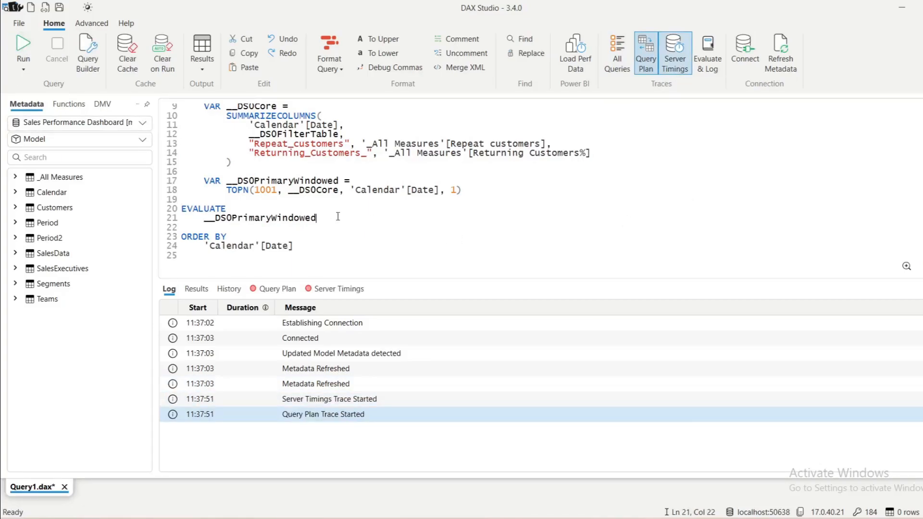
click(24, 48)
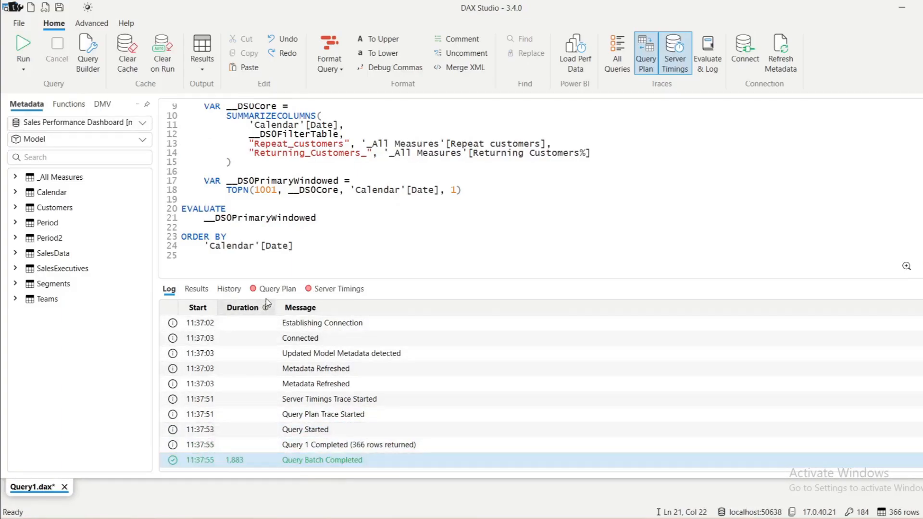
Step: Examine the query plan and server timings, including the CallbackDataID expression in the storage engine scan on line 10
click(277, 289)
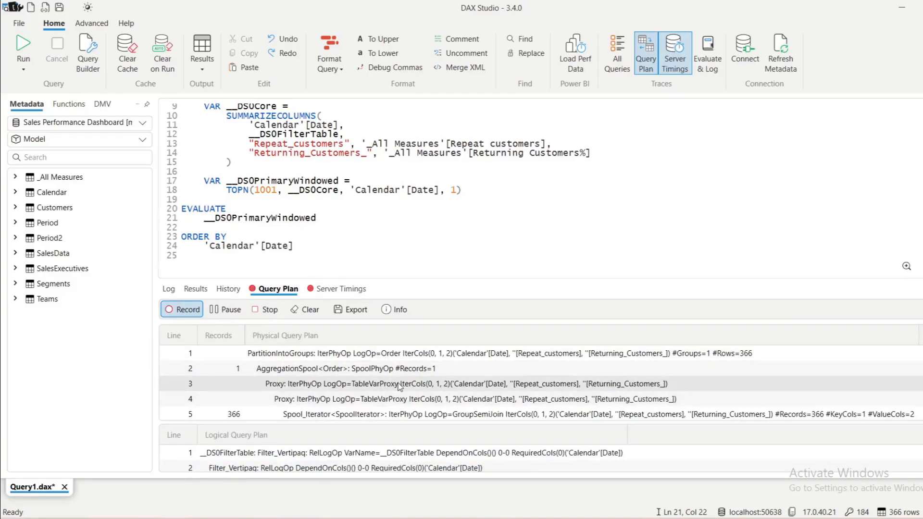
click(340, 288)
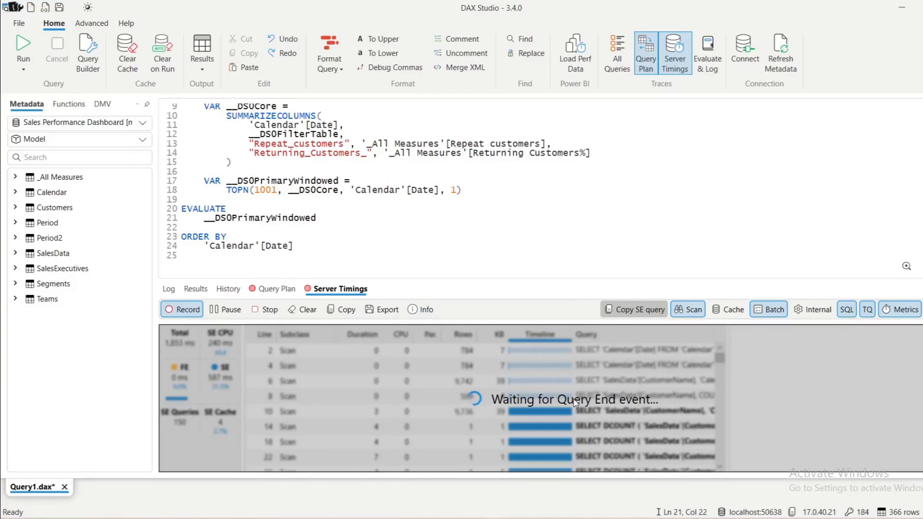
click(632, 238)
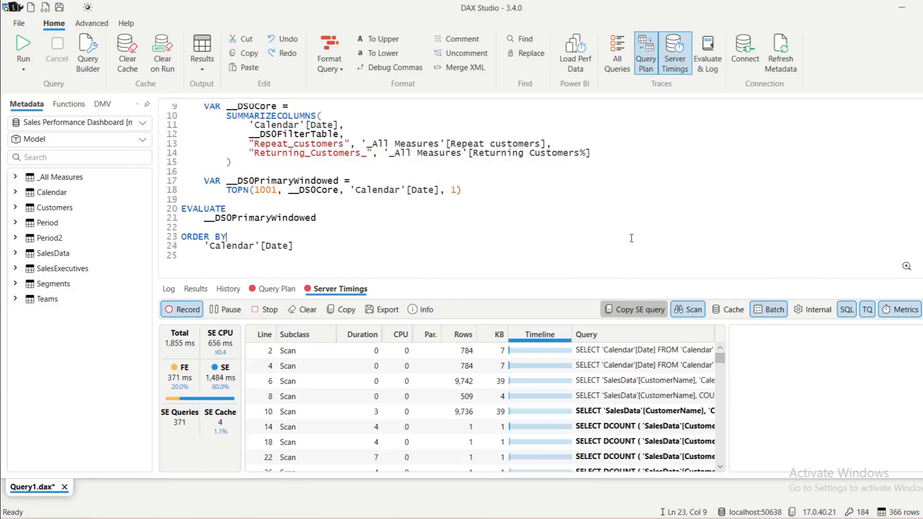
click(340, 290)
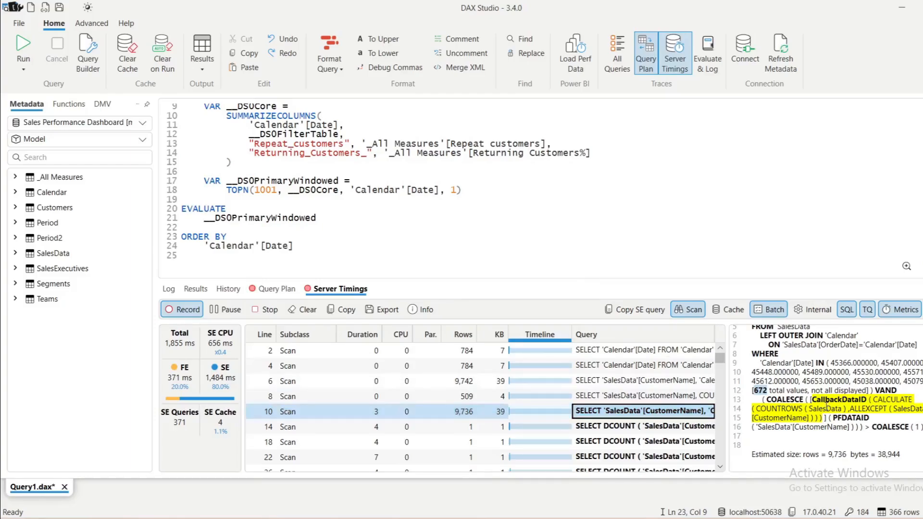
drag(823, 399, 827, 418)
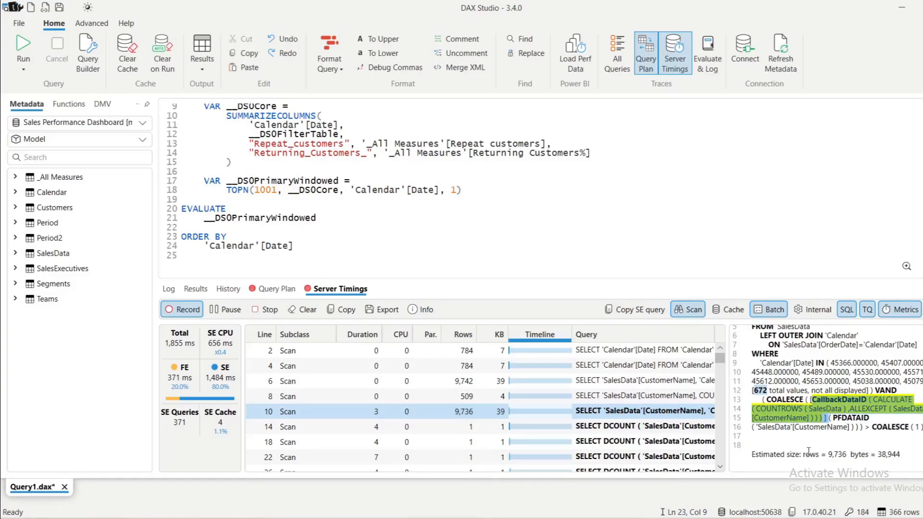
click(848, 421)
click(513, 416)
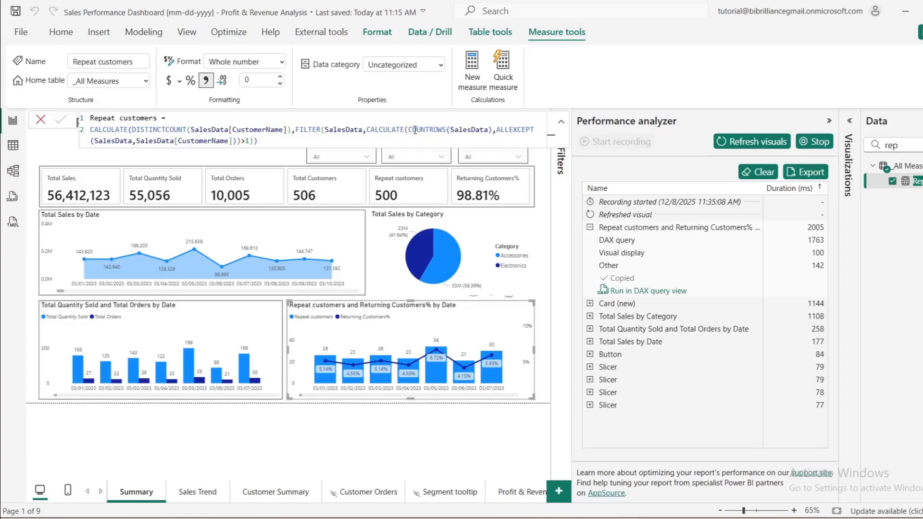
Step: Inspect the COUNTROWS(SalesData) expression in the Repeat customers measure formula in Power BI Desktop
double_click(441, 128)
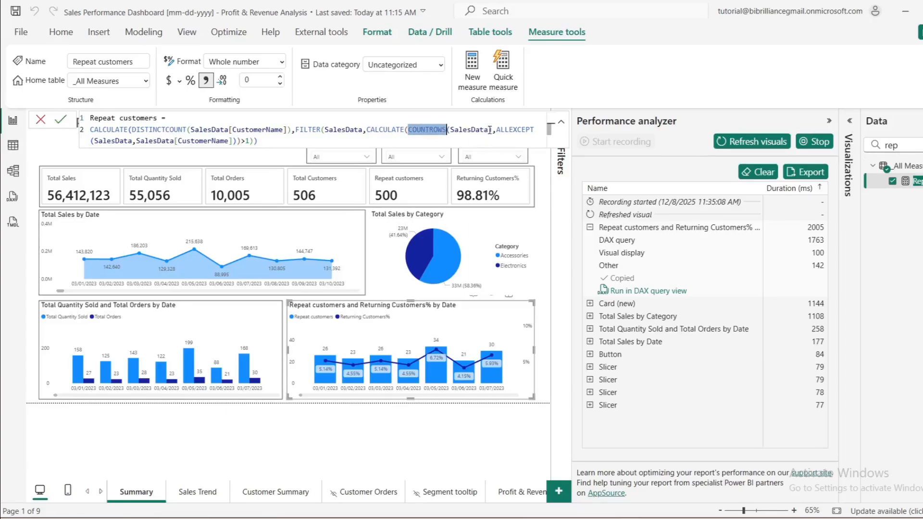
drag(490, 130, 409, 126)
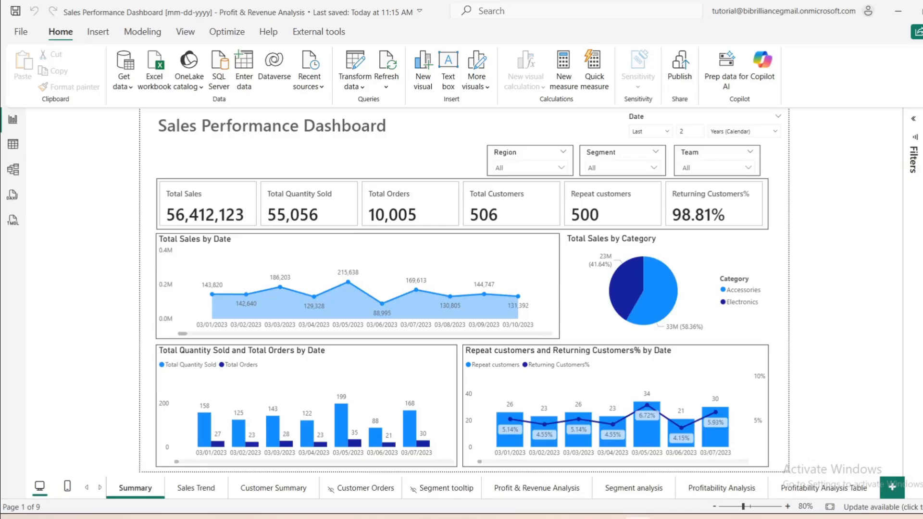
Step: Create a measure named Repeat Customers Optimized in _All Measures, using RepeatAllTime and CustomersOnDay variables and counting the rows of their INTERSECT
click(916, 304)
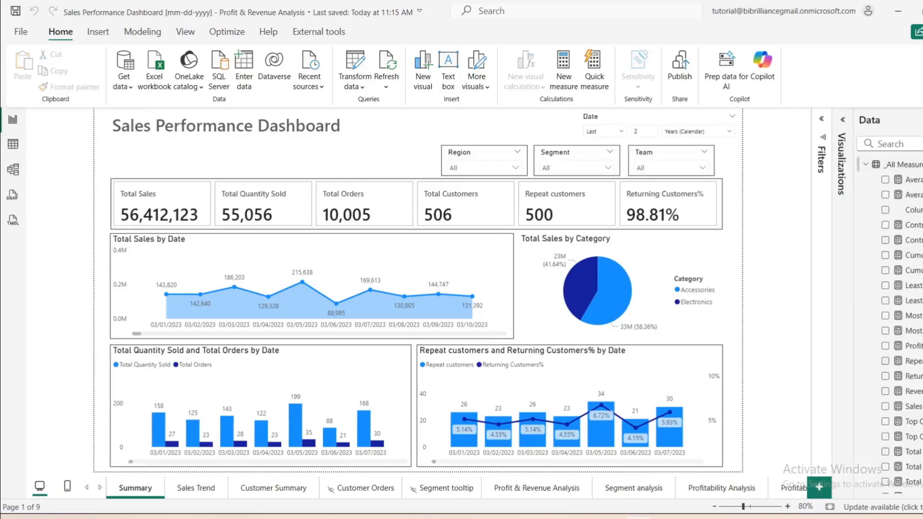
right_click(889, 164)
click(889, 190)
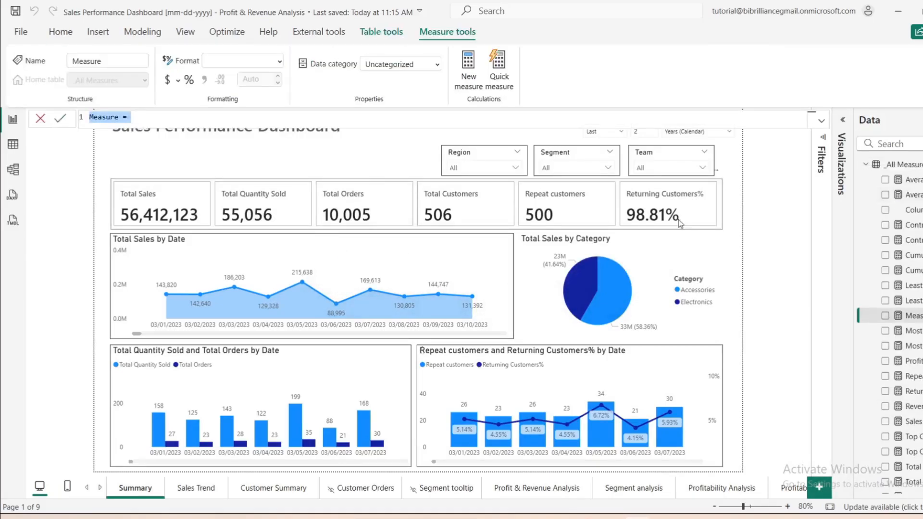
key(ctrl+v)
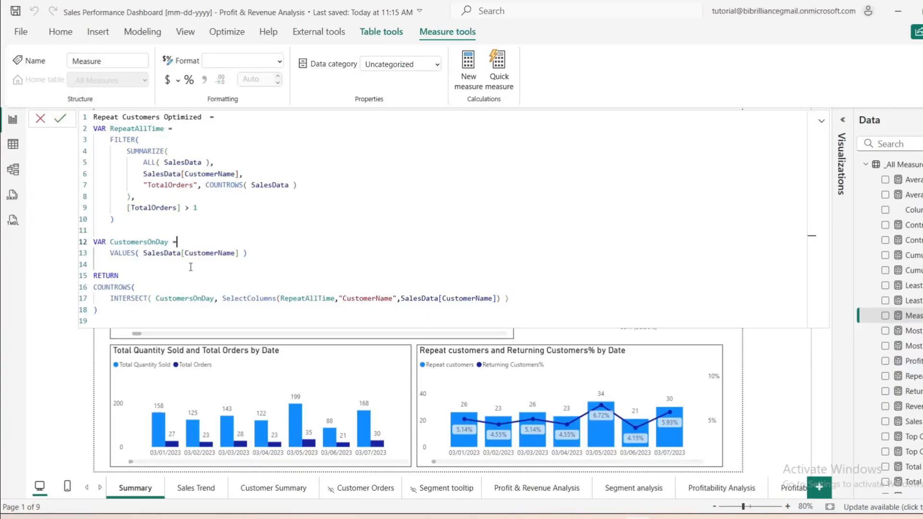
click(62, 122)
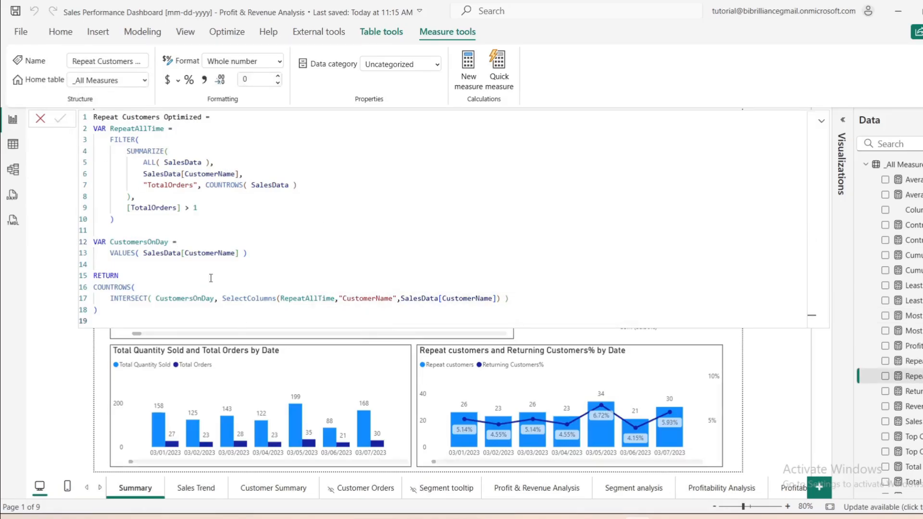
click(43, 126)
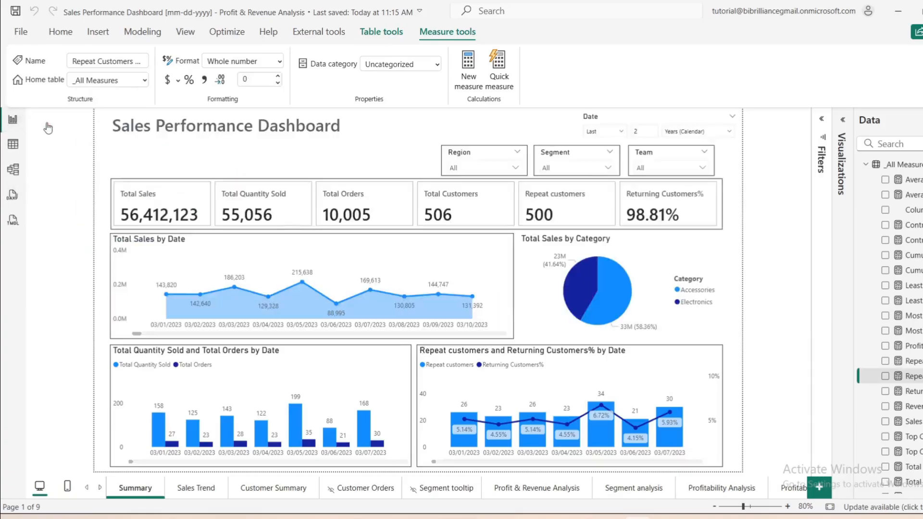
Step: Add a new report page with an empty card visual, duplicate the card, and arrange the two cards side by side
click(819, 486)
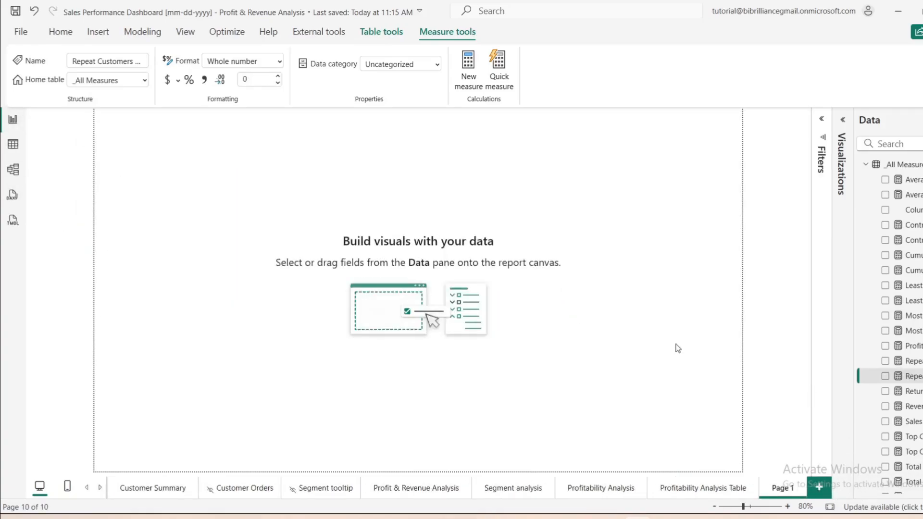
click(842, 126)
click(840, 239)
key(ctrl+c)
key(ctrl+v)
drag(106, 211, 373, 231)
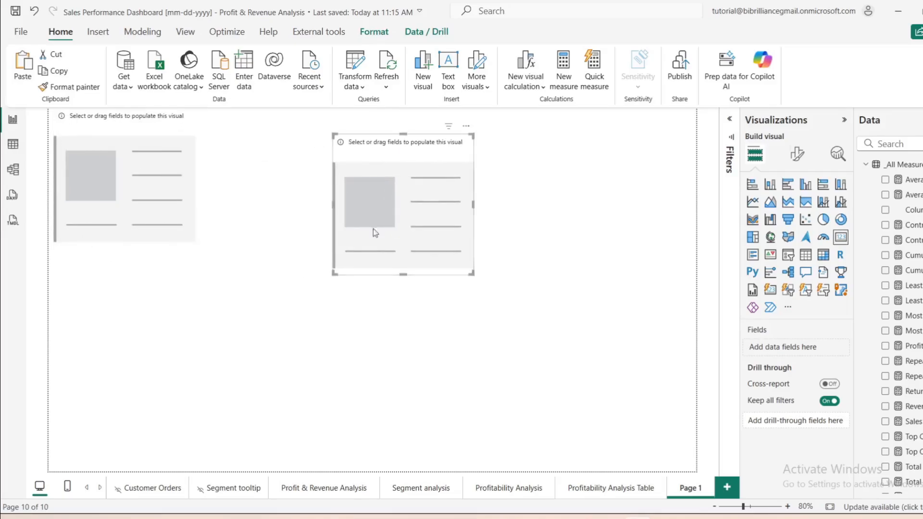
drag(119, 190, 150, 254)
Step: Show the Repeat customers measure in one card and Repeat Customers Optimized in the other, and align the cards side by side higher on the page
click(889, 143)
text(rep)
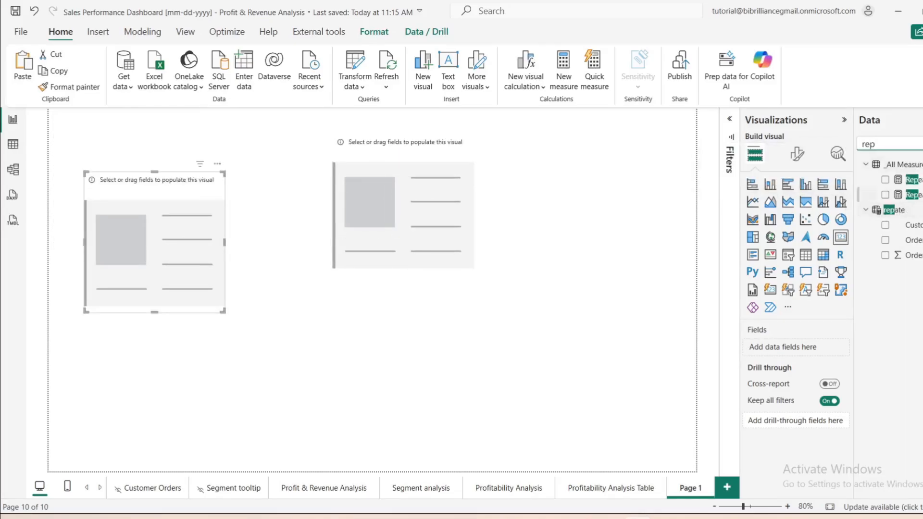
drag(916, 183, 133, 207)
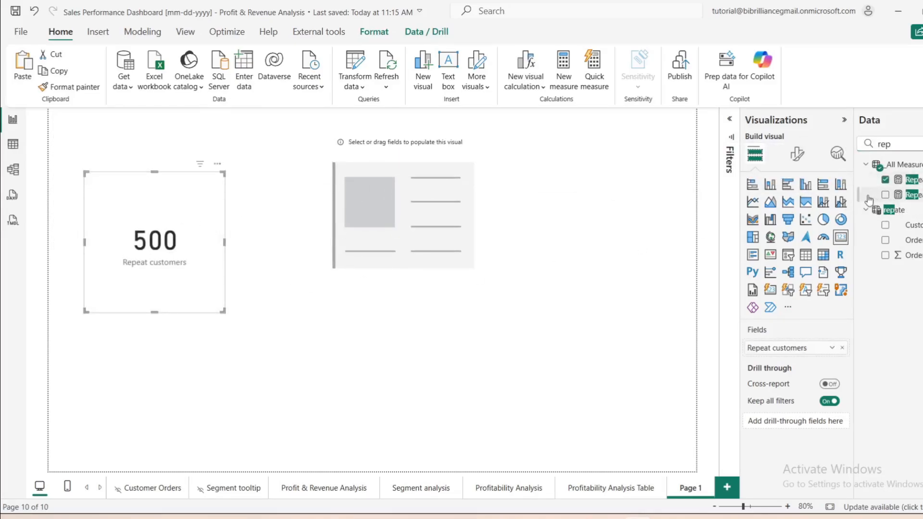
drag(908, 195, 404, 217)
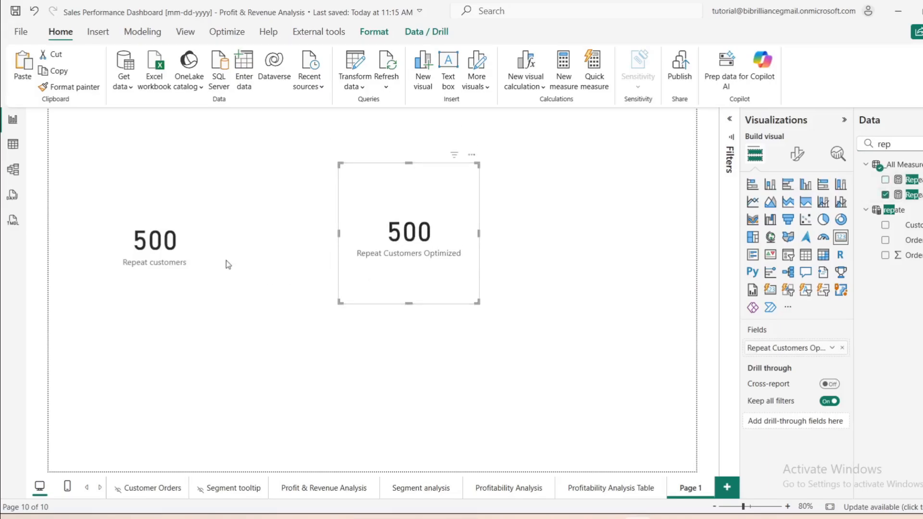
drag(212, 243, 221, 202)
drag(452, 254, 432, 221)
click(302, 358)
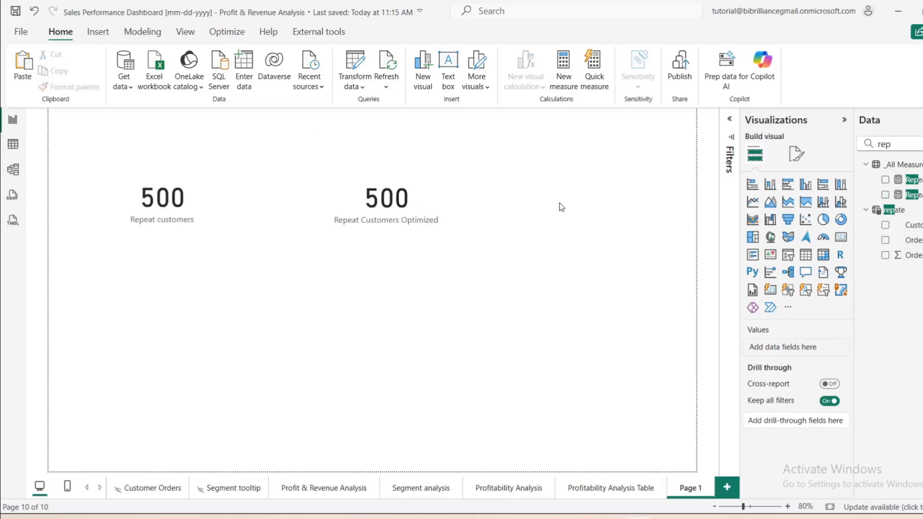
Step: Copy the Repeat customers and Returning Customers% by Date chart from the Summary page to Page 1 and place it below the Repeat customers card
click(86, 488)
click(72, 490)
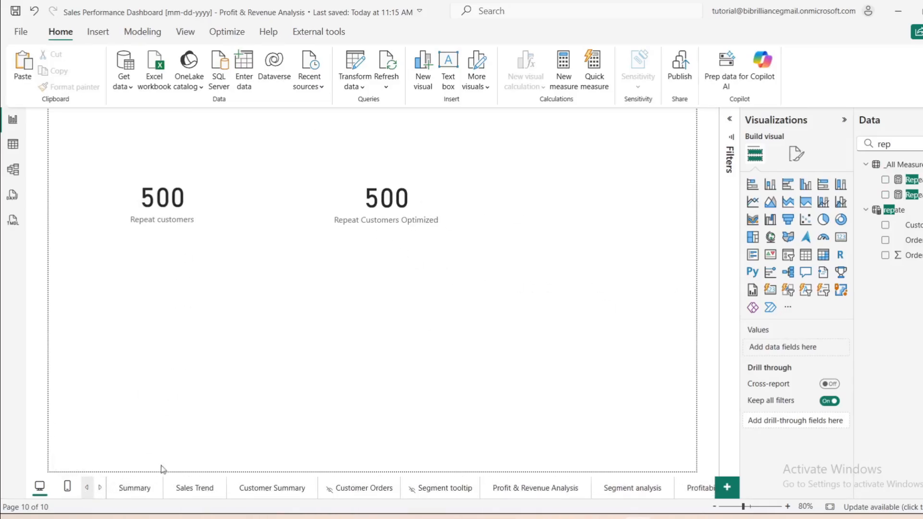
click(39, 487)
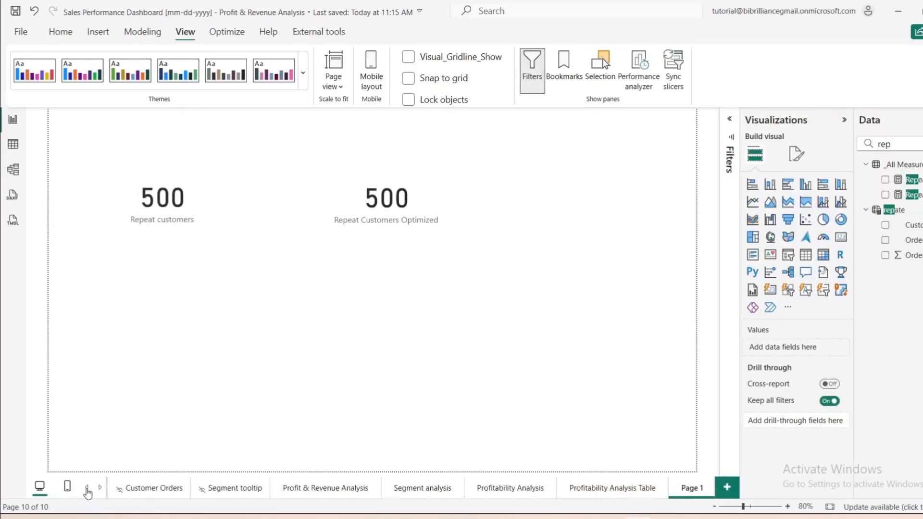
click(87, 488)
click(126, 489)
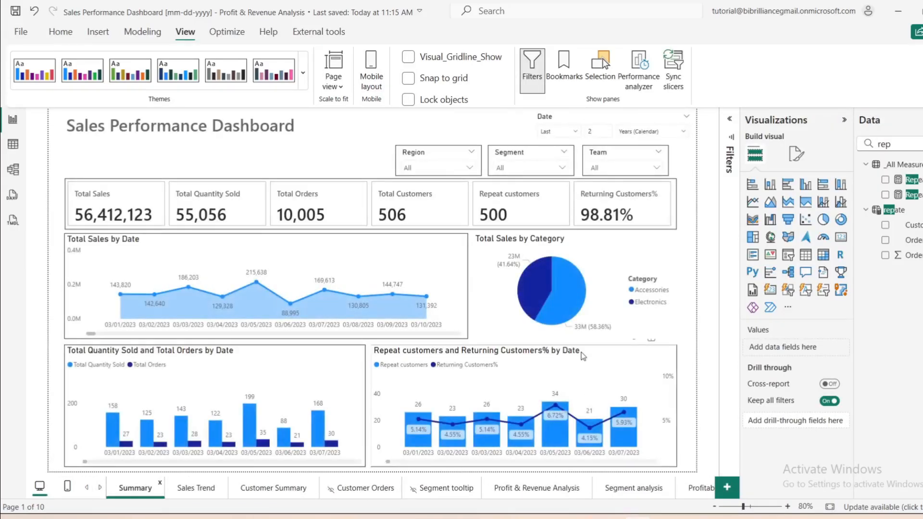
click(584, 356)
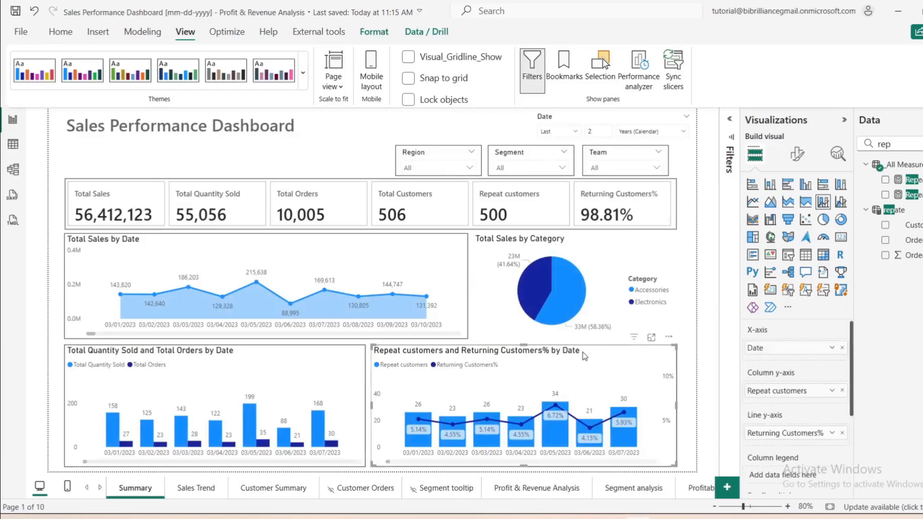
right_click(100, 488)
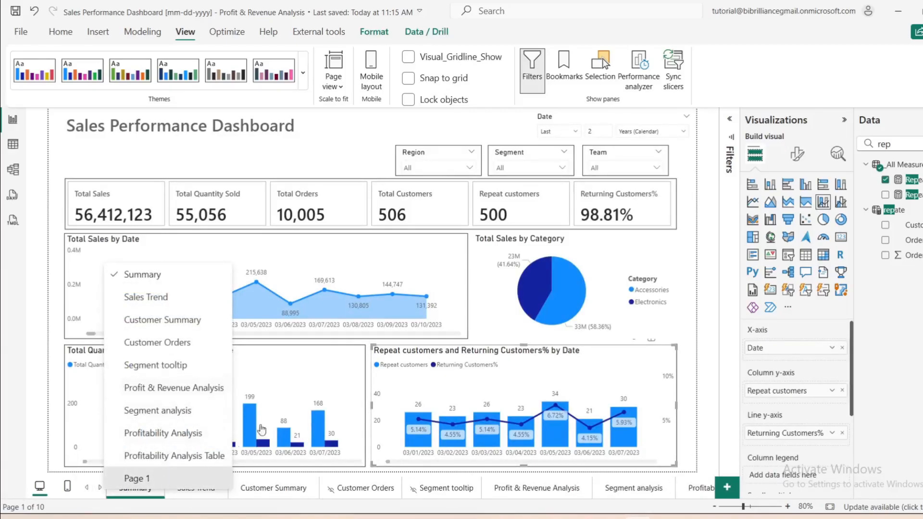
click(139, 478)
key(ctrl+v)
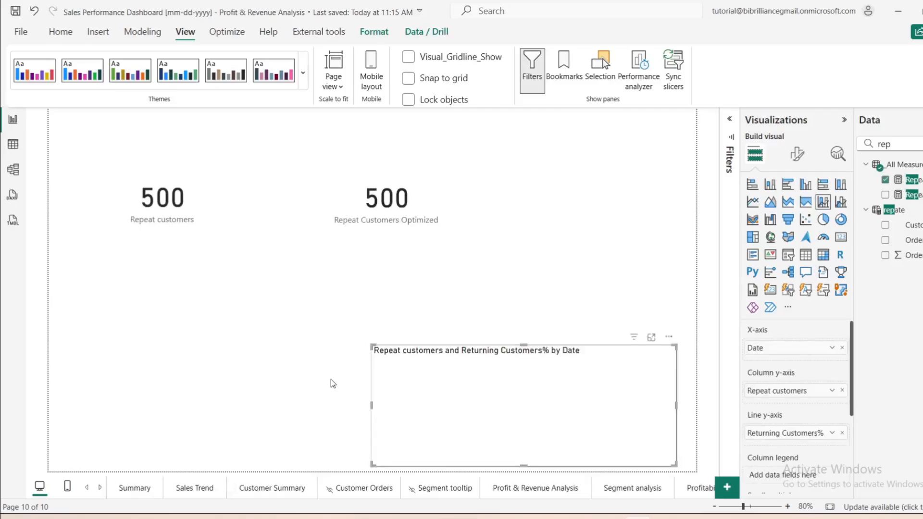
drag(483, 398, 169, 362)
click(382, 357)
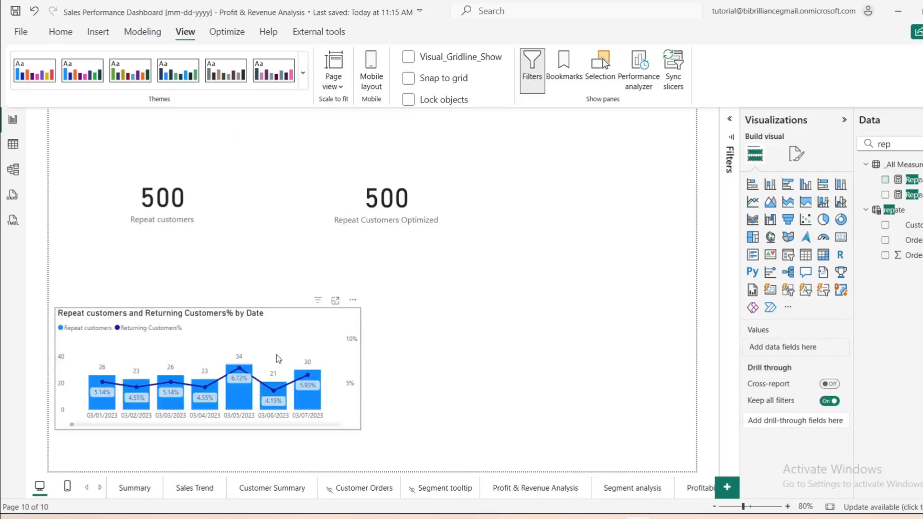
Step: Duplicate the pasted combo chart on Page 1 and place the copy beside the original
click(276, 354)
drag(259, 352, 608, 342)
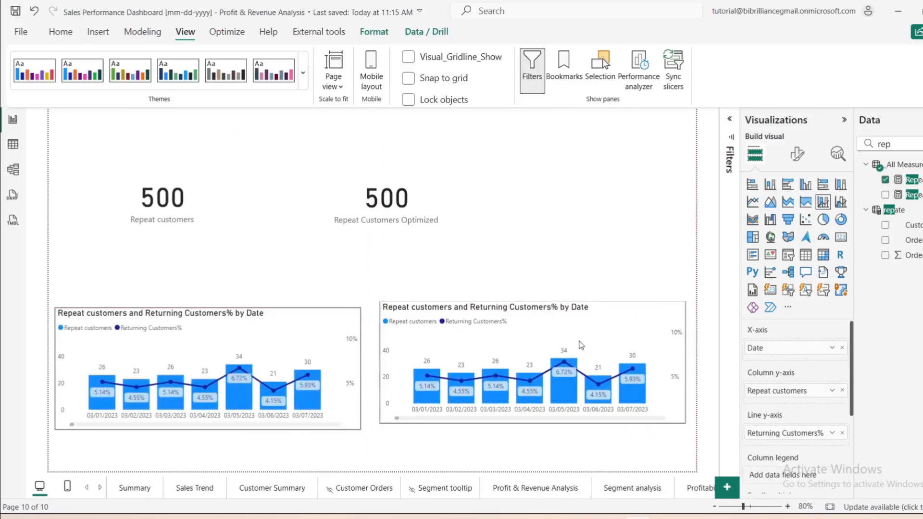
drag(572, 310, 564, 310)
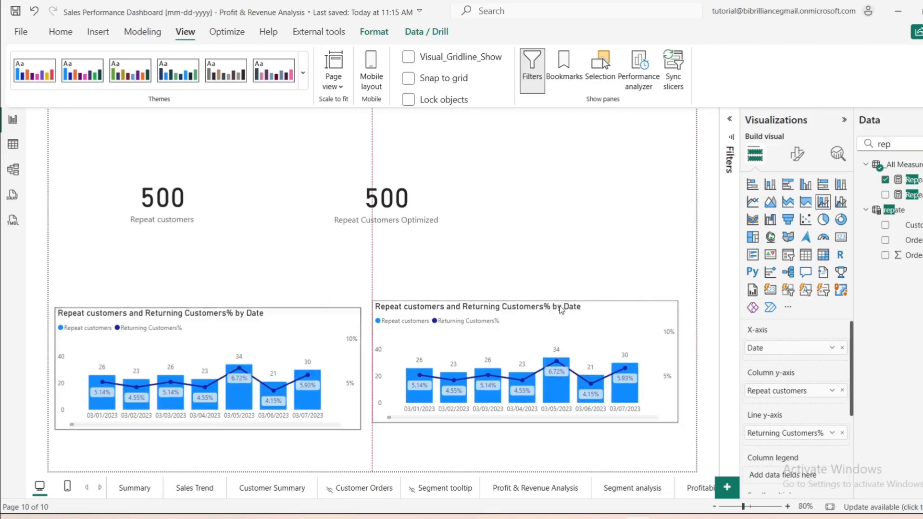
Step: Replace the duplicate chart's column and line values with Repeat Customers Optimized as its only column value
click(843, 433)
click(843, 391)
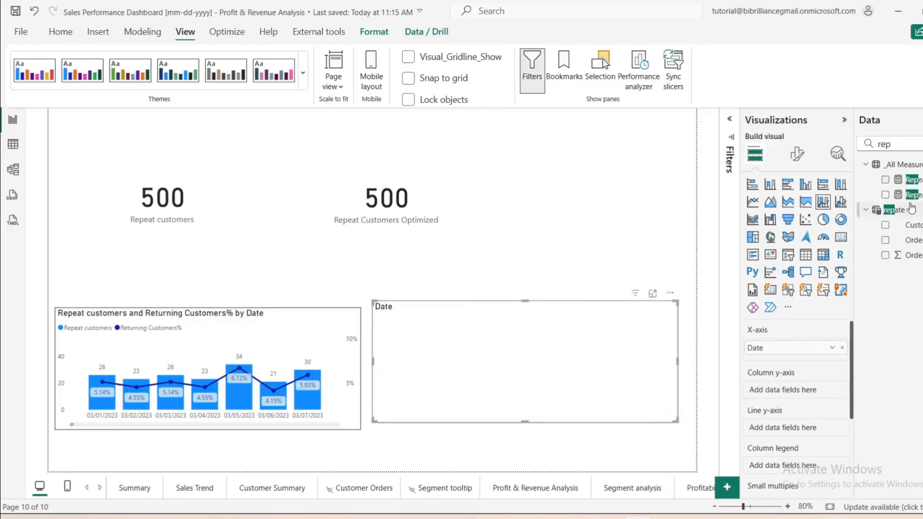
drag(911, 194, 798, 390)
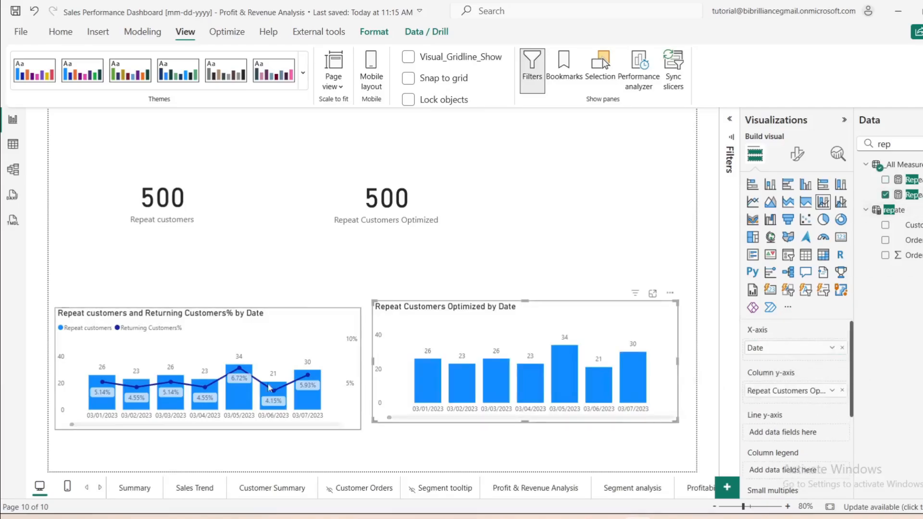
Step: Remove Returning Customers% from the original chart and align both charts at the same height
click(258, 326)
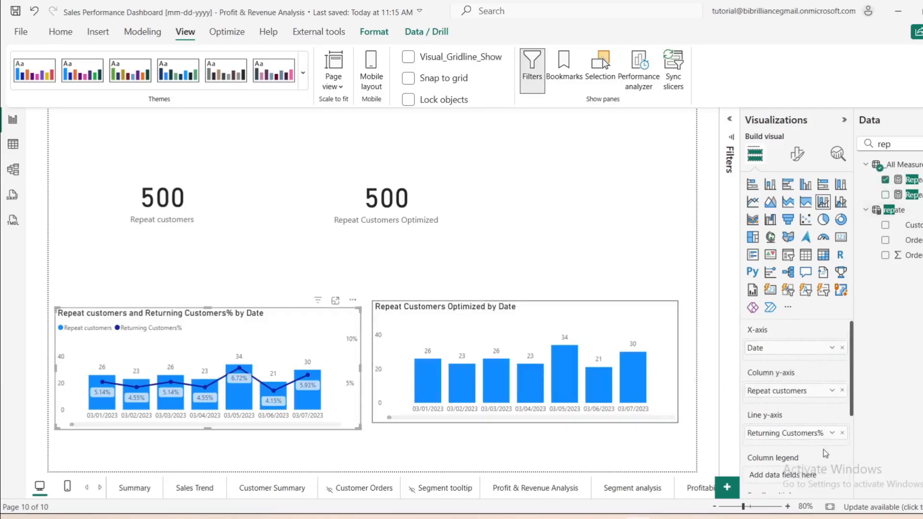
click(842, 434)
drag(260, 336, 259, 318)
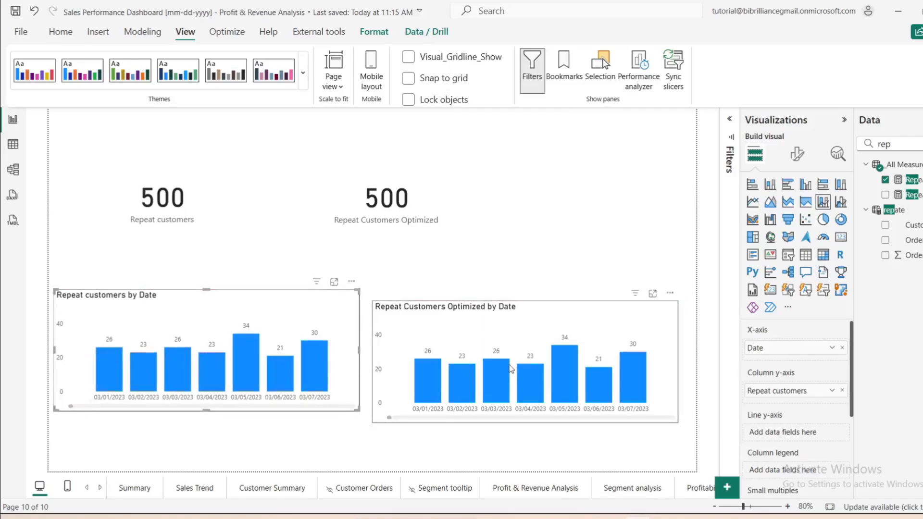
drag(512, 331, 512, 315)
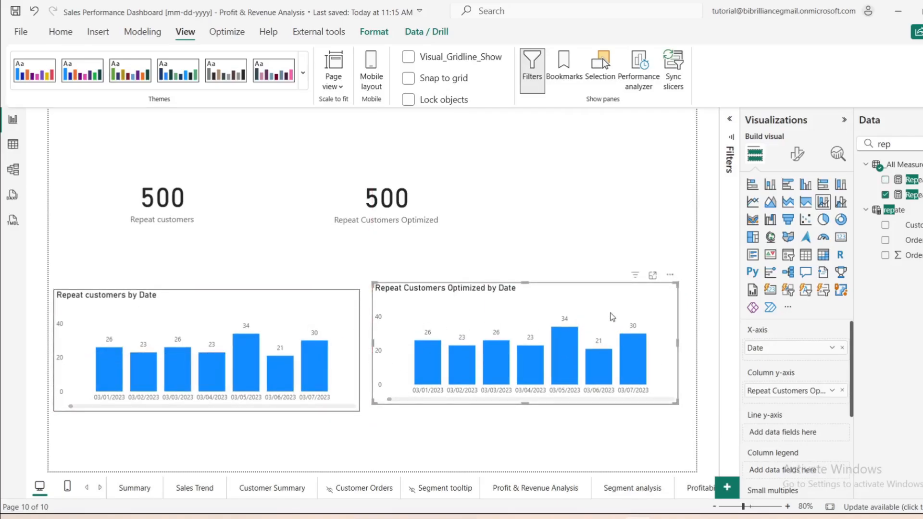
drag(612, 317, 612, 324)
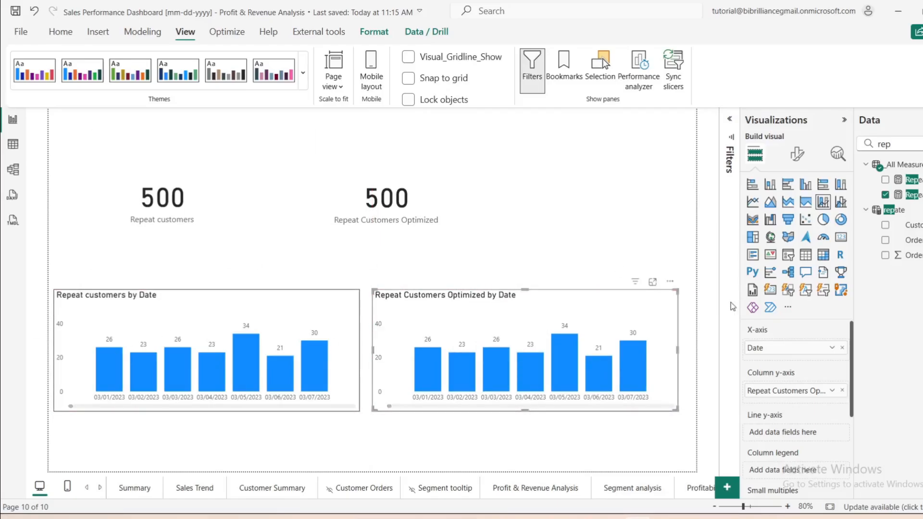
click(653, 192)
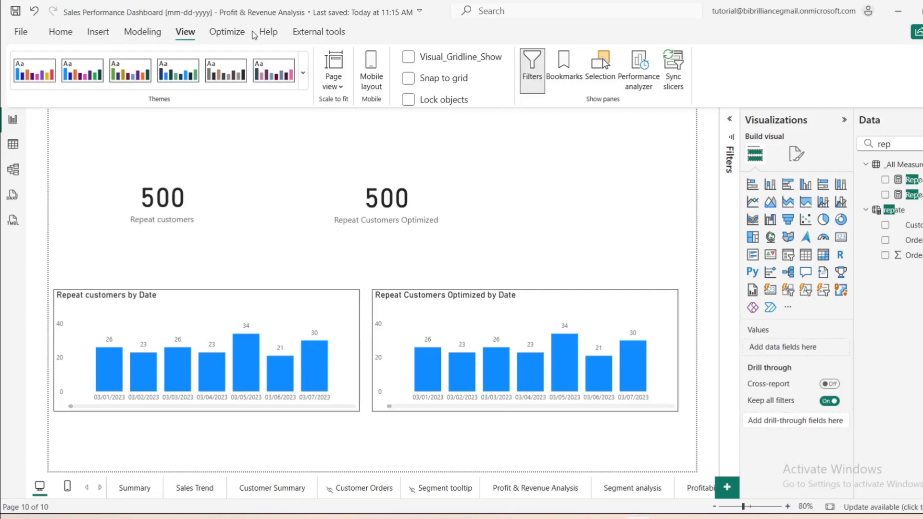
Step: Start a Performance analyzer recording on Page 1 and refresh the visuals
click(227, 32)
click(151, 72)
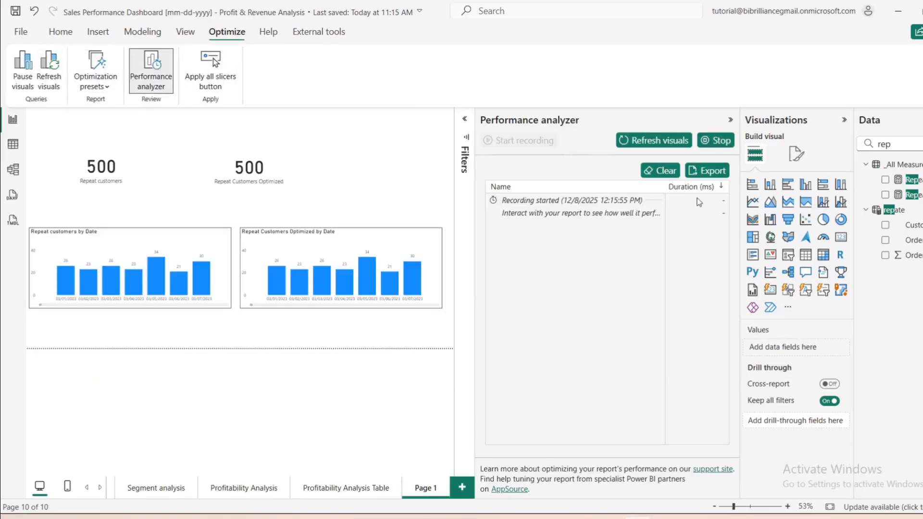
click(656, 140)
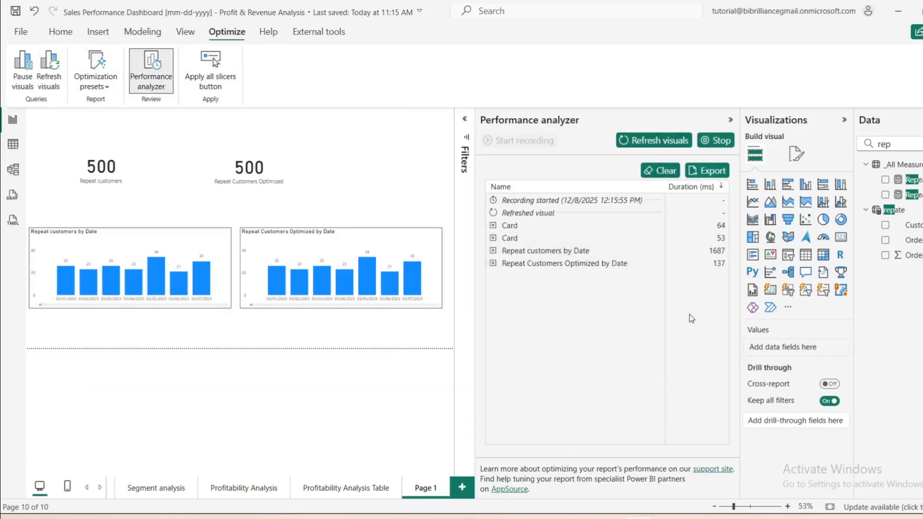
Step: Sort the Performance analyzer results by duration in descending order and expand the timing breakdown of Repeat Customers Optimized by Date
click(720, 187)
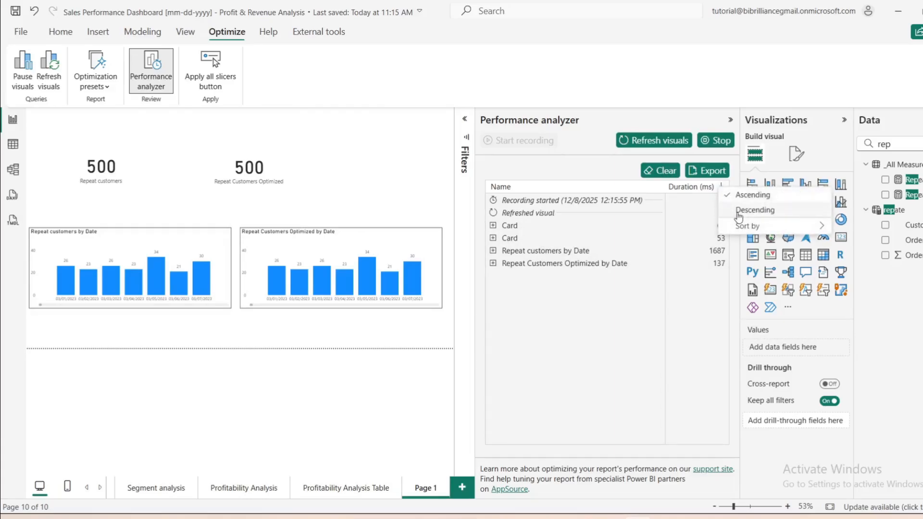
mouse_move(746, 225)
click(866, 229)
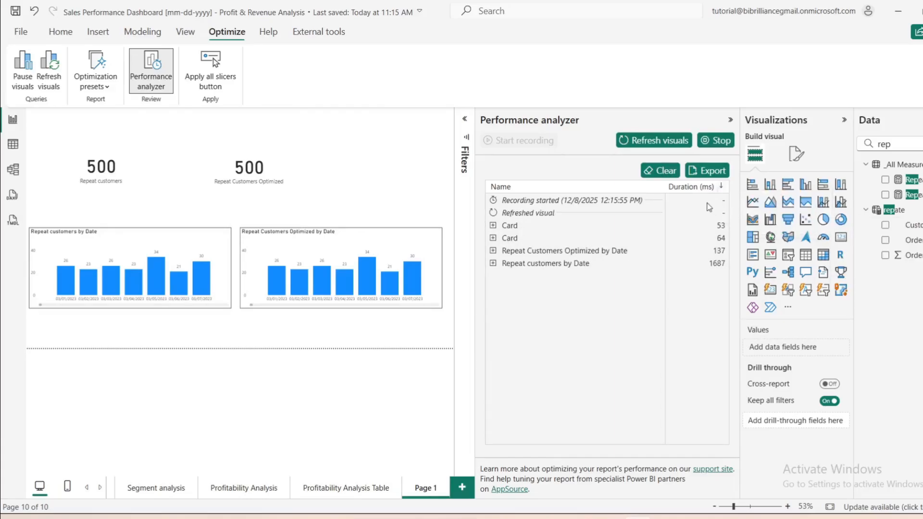
click(719, 190)
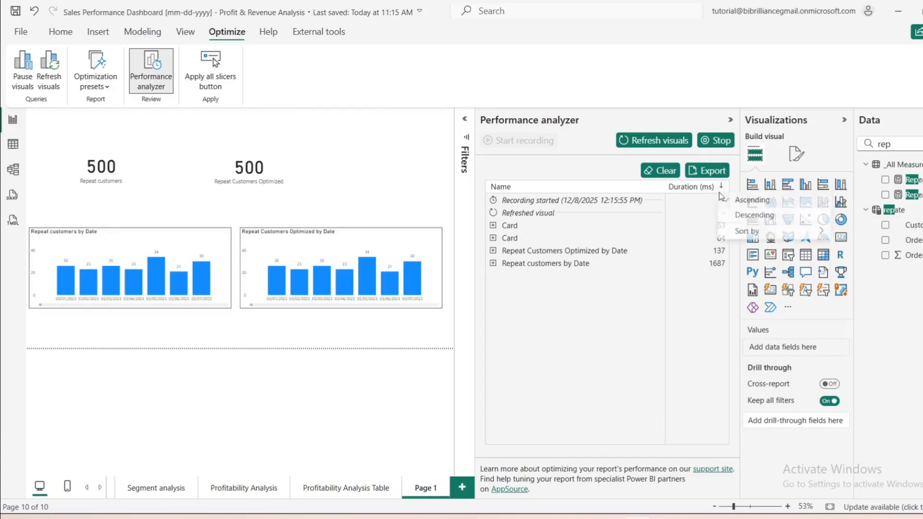
click(753, 215)
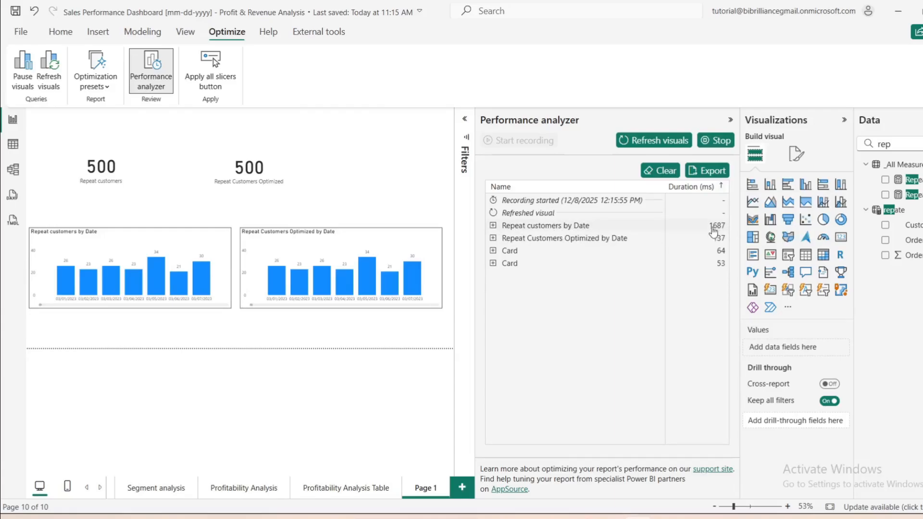
click(515, 240)
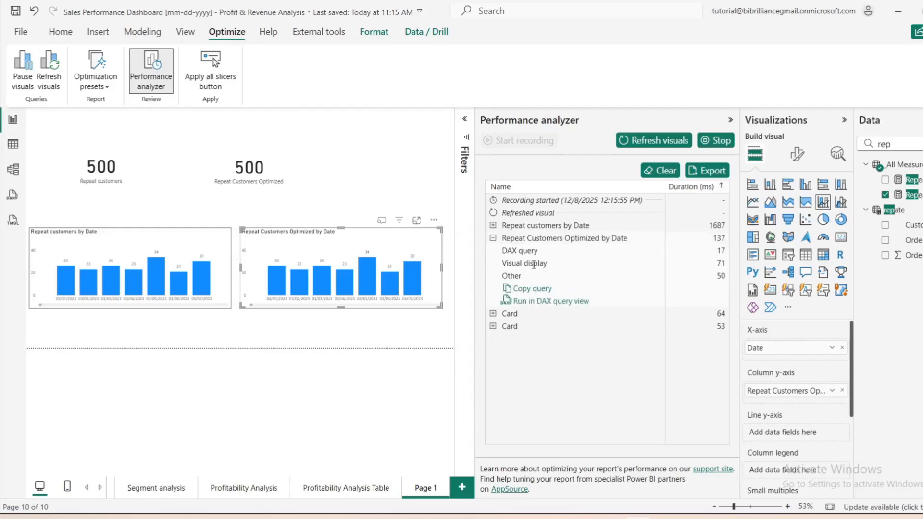
mouse_move(540, 265)
Step: Examine the RepeatAllTime variable in the Repeat Customers Optimized formula, including its ALL, CustomerName, TotalOrders and FILTER parts
click(912, 194)
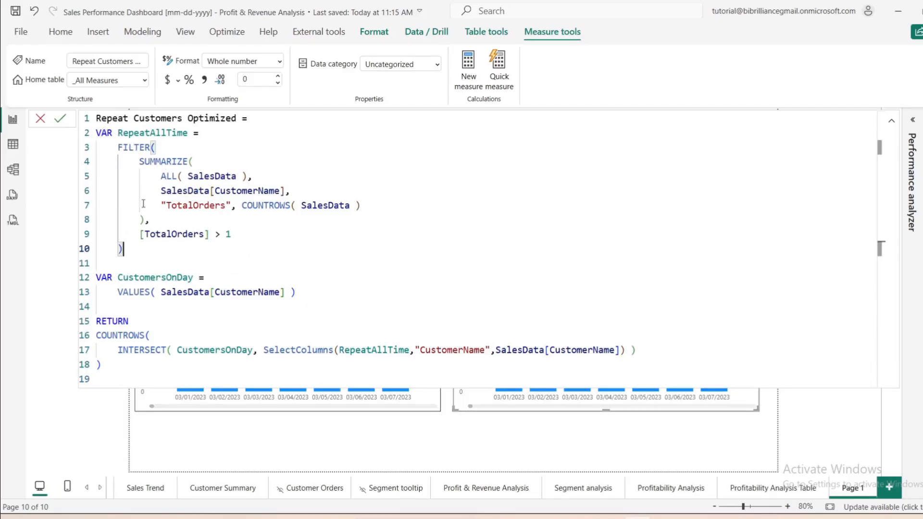
drag(161, 176, 242, 177)
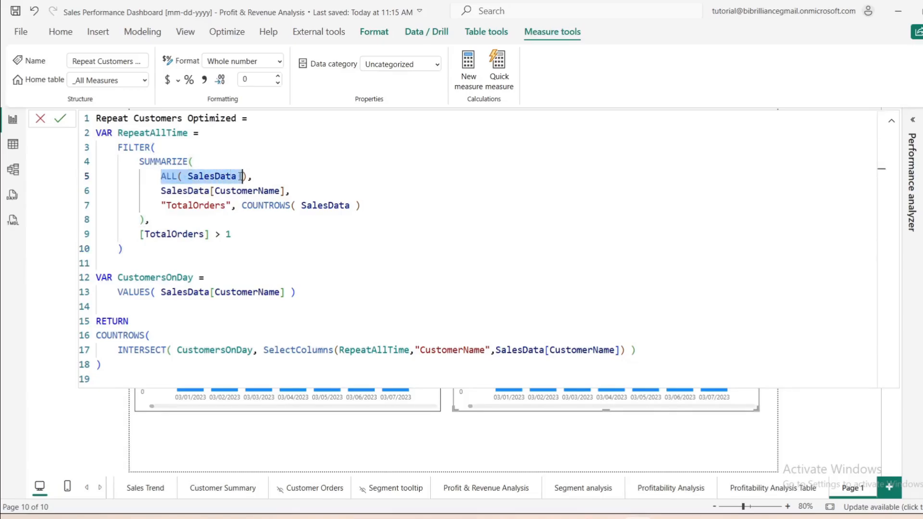
click(185, 193)
click(281, 191)
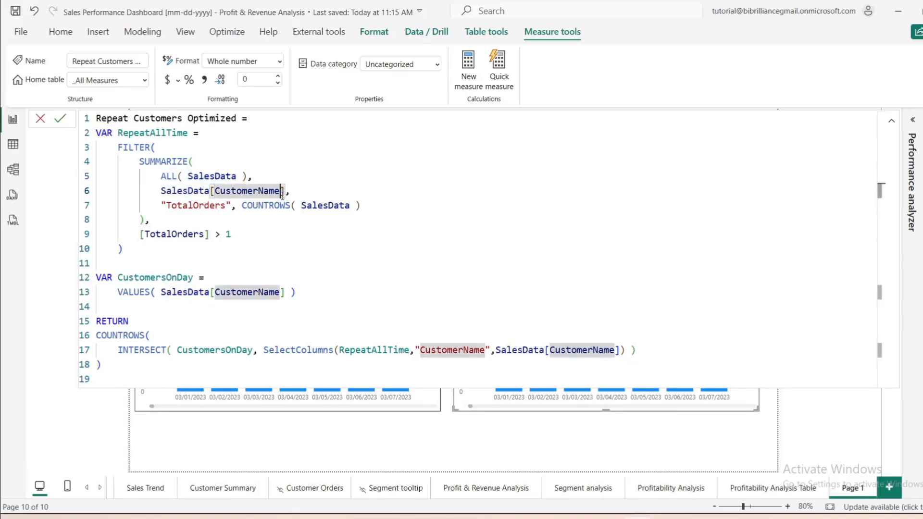
click(205, 205)
click(264, 206)
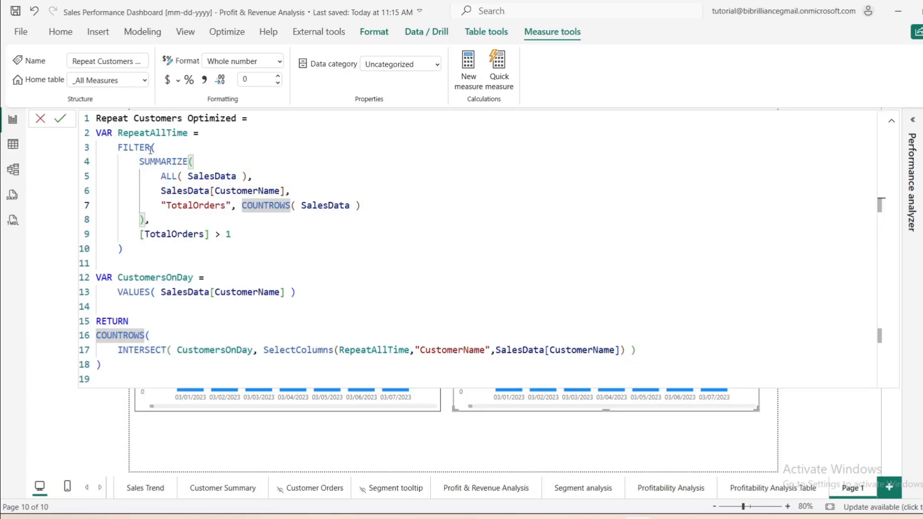
drag(154, 147, 119, 148)
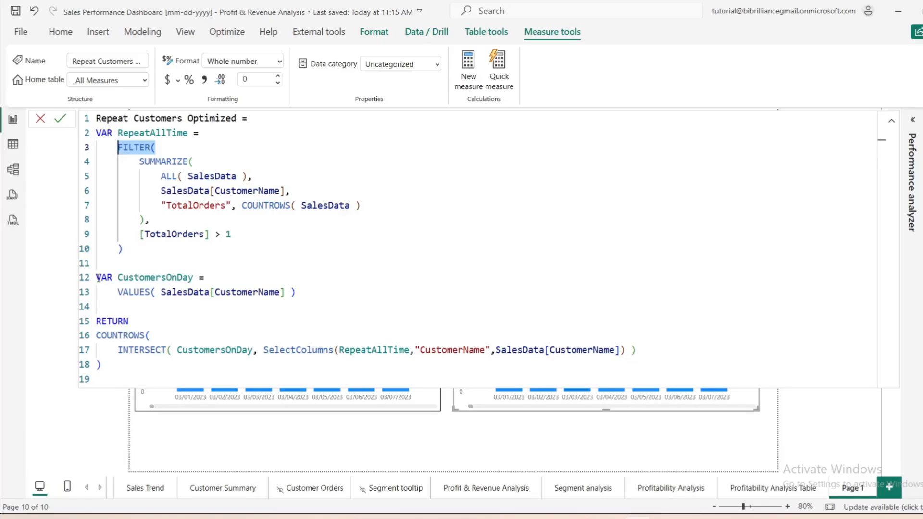
Step: Examine the CustomersOnDay variable and its VALUES expression in the Repeat Customers Optimized formula
drag(95, 279, 309, 298)
click(309, 302)
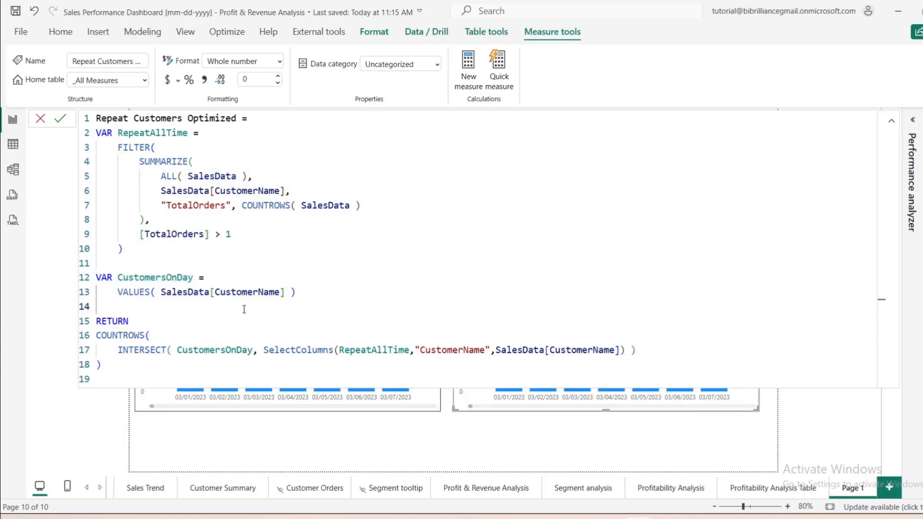
drag(313, 295, 97, 274)
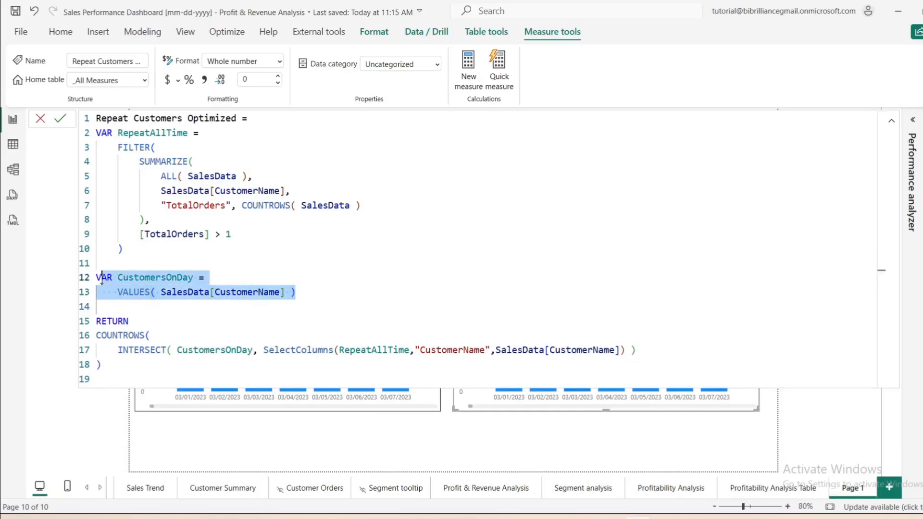
click(102, 279)
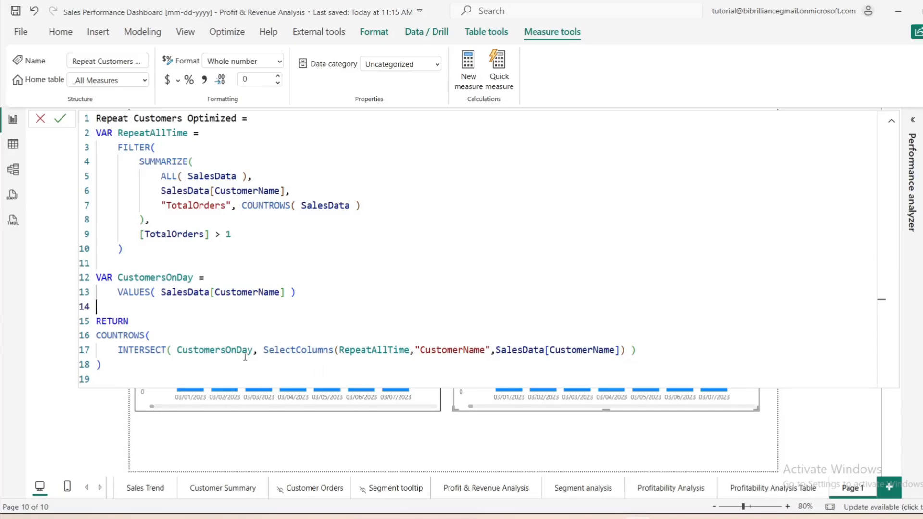
Step: Examine the RETURN expression of the Repeat Customers Optimized formula, including its INTERSECT, SelectColumns and COUNTROWS parts, and close the formula
click(230, 351)
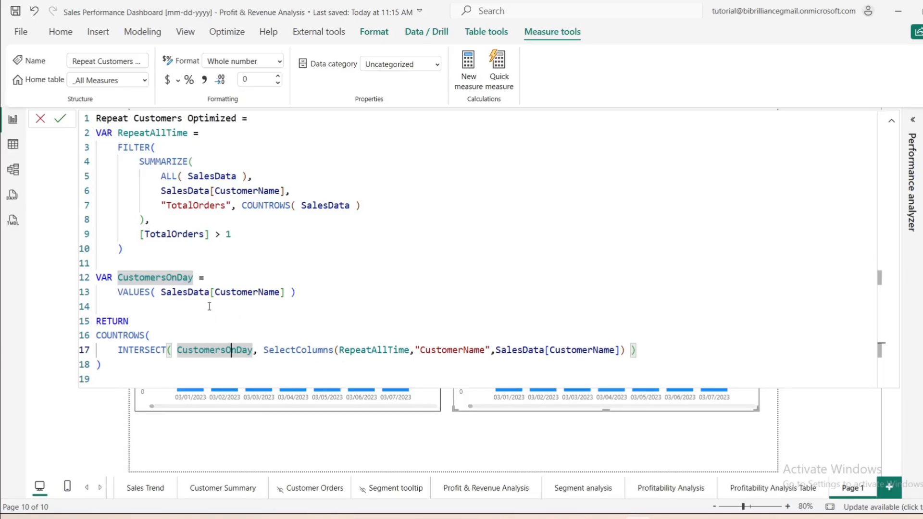
click(249, 294)
click(176, 277)
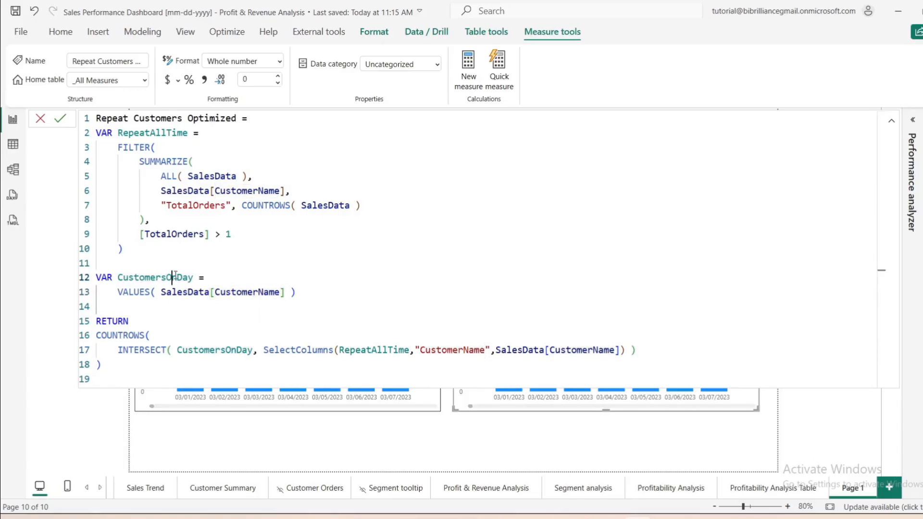
click(368, 353)
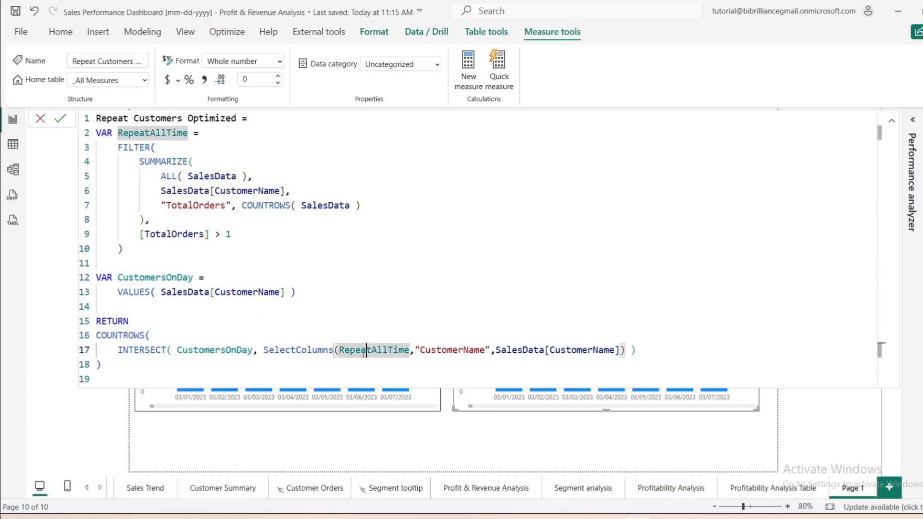
click(302, 351)
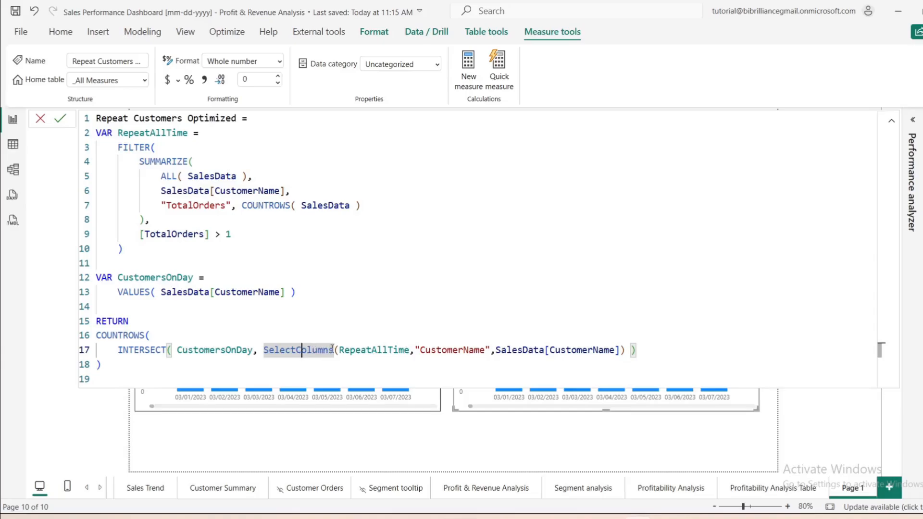
click(462, 351)
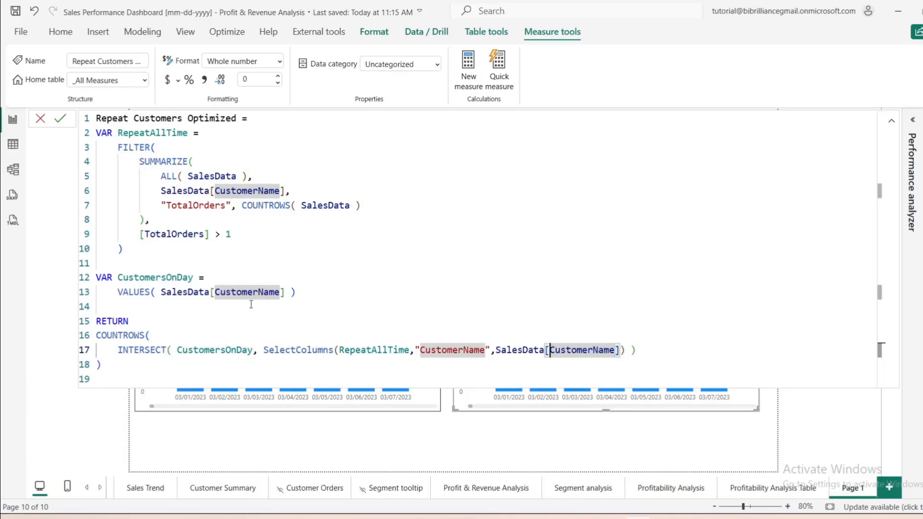
drag(150, 335, 96, 335)
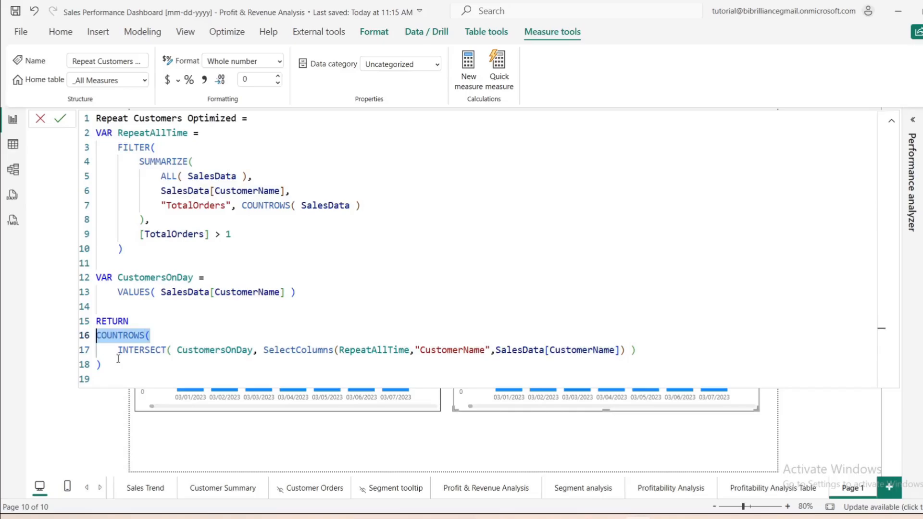
click(43, 123)
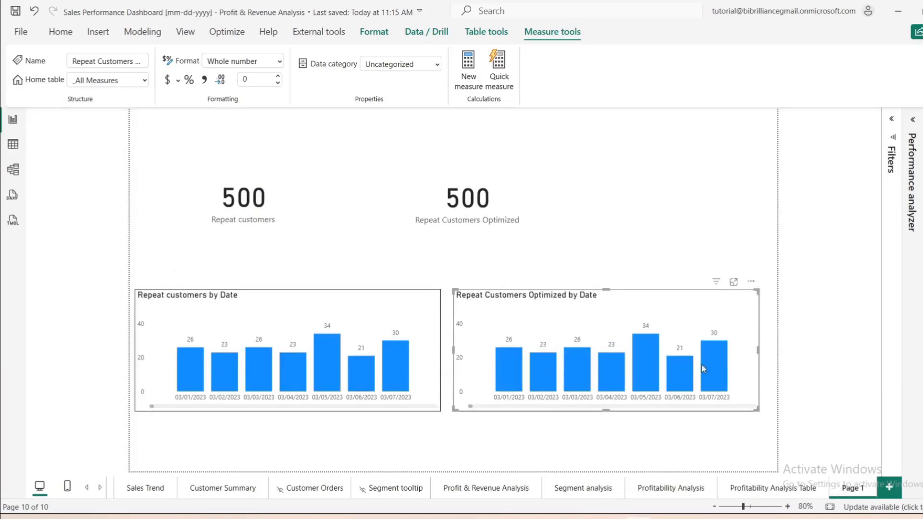
mouse_move(581, 364)
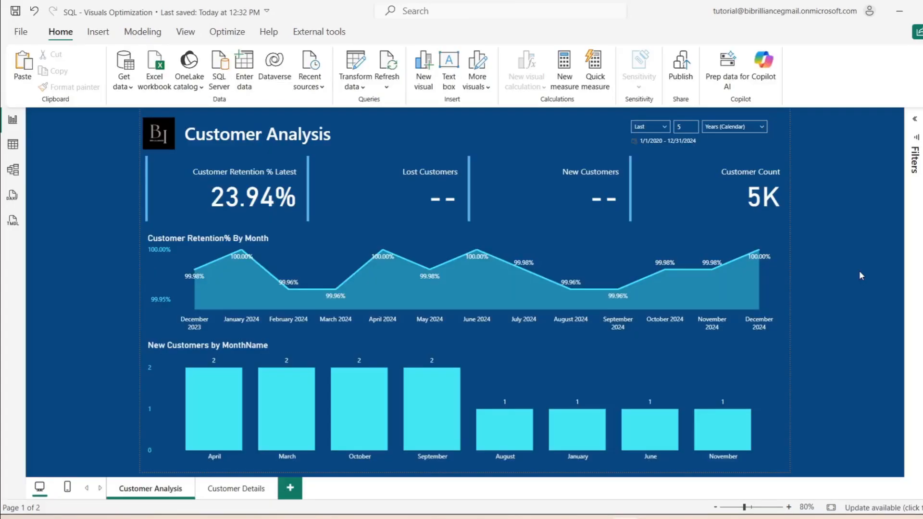
Step: Start a Performance analyzer recording on the Customer Analysis page and refresh its visuals
click(227, 31)
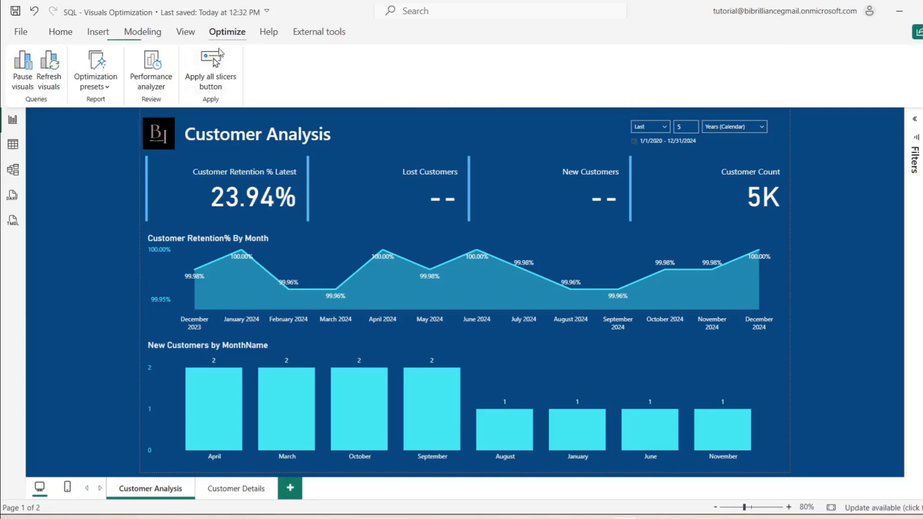
click(103, 83)
click(164, 77)
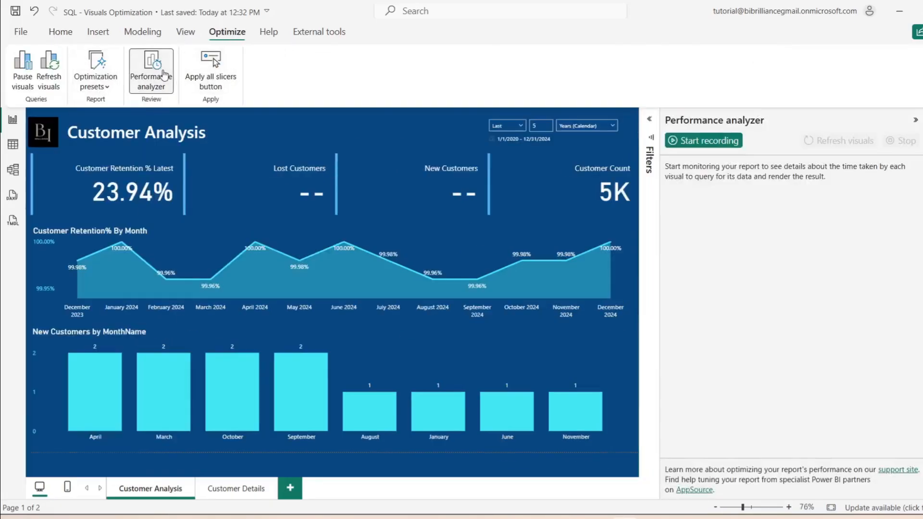
click(711, 141)
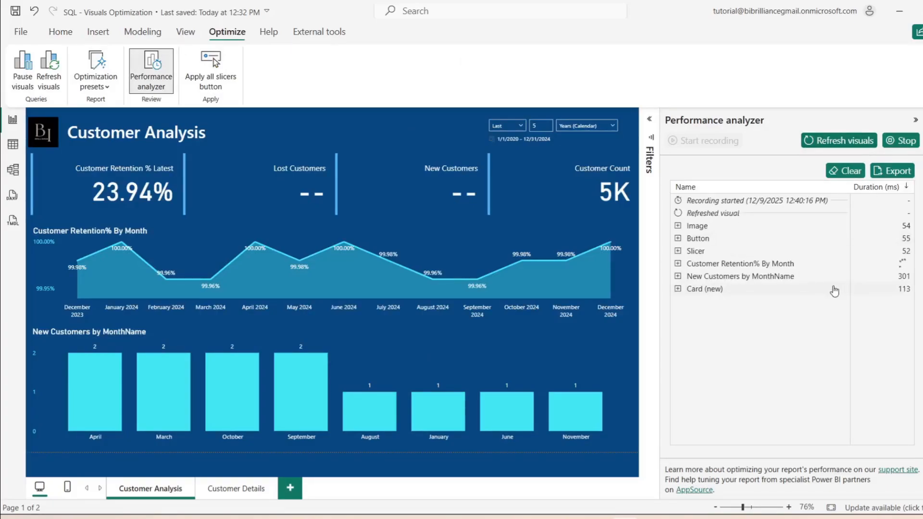
Step: Sort the Performance analyzer results by total time in descending order and expand the timing breakdown of Customer Retention% By Month
click(906, 190)
mouse_move(874, 231)
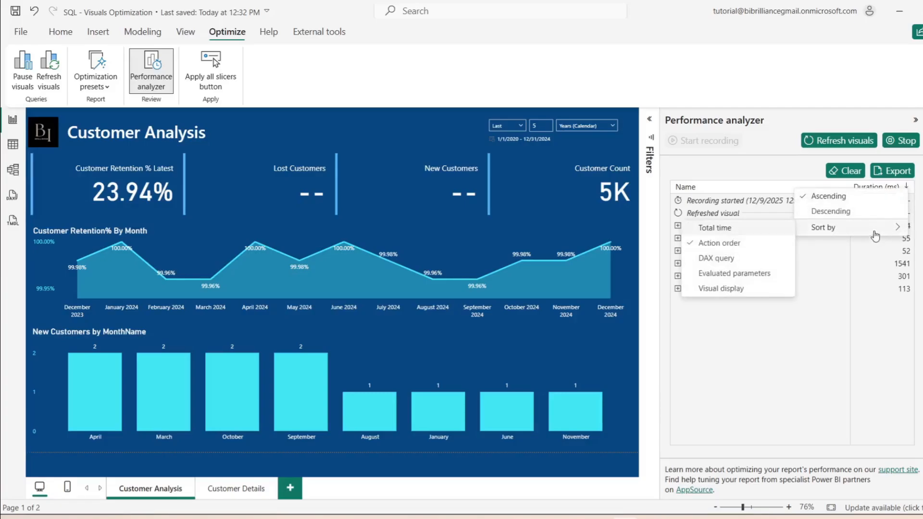
click(726, 228)
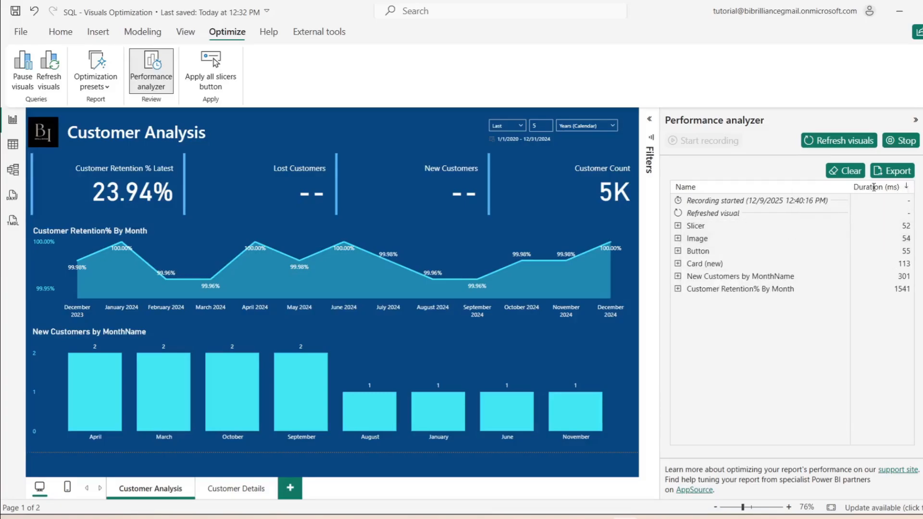
click(906, 190)
click(833, 209)
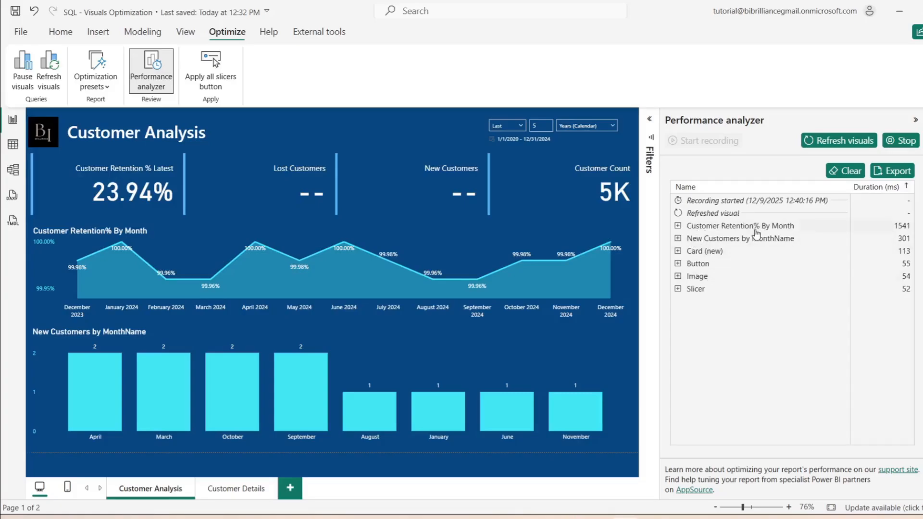
click(677, 226)
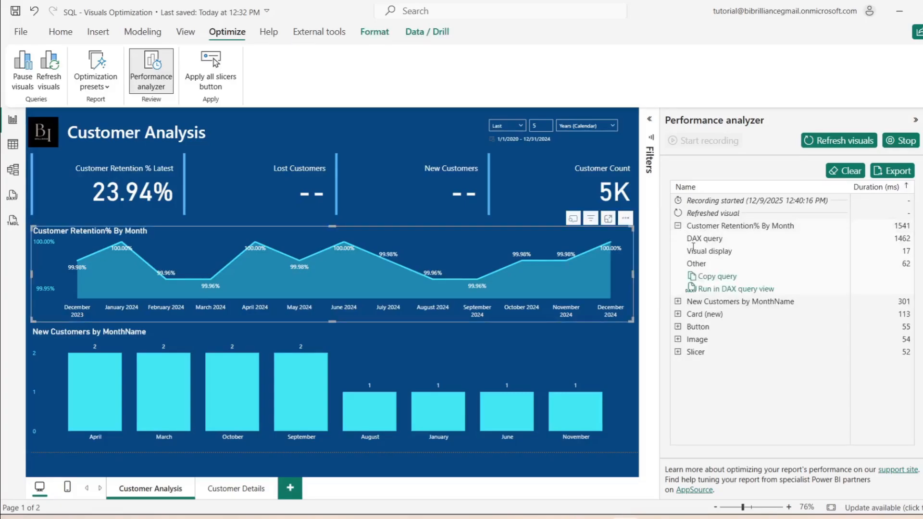
Step: Copy the DAX query behind the Customer Retention% By Month visual from the Performance analyzer results
click(718, 288)
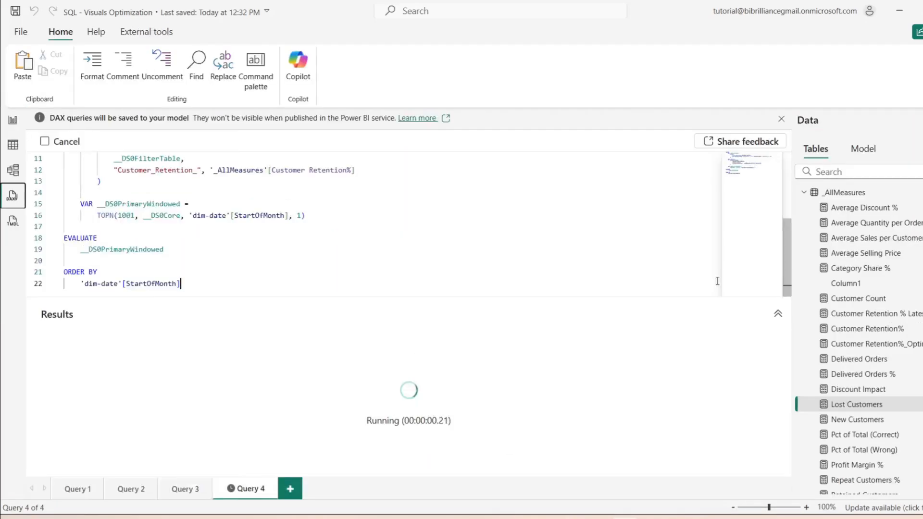
click(13, 120)
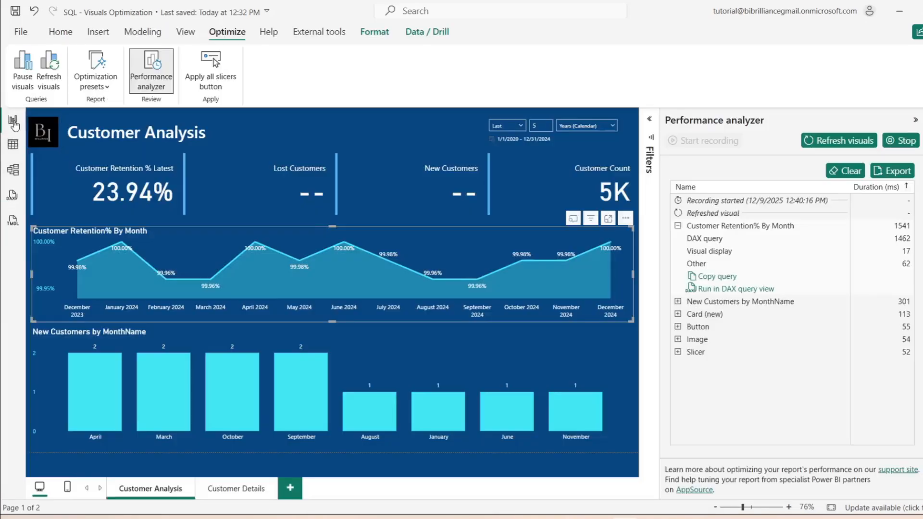
click(705, 276)
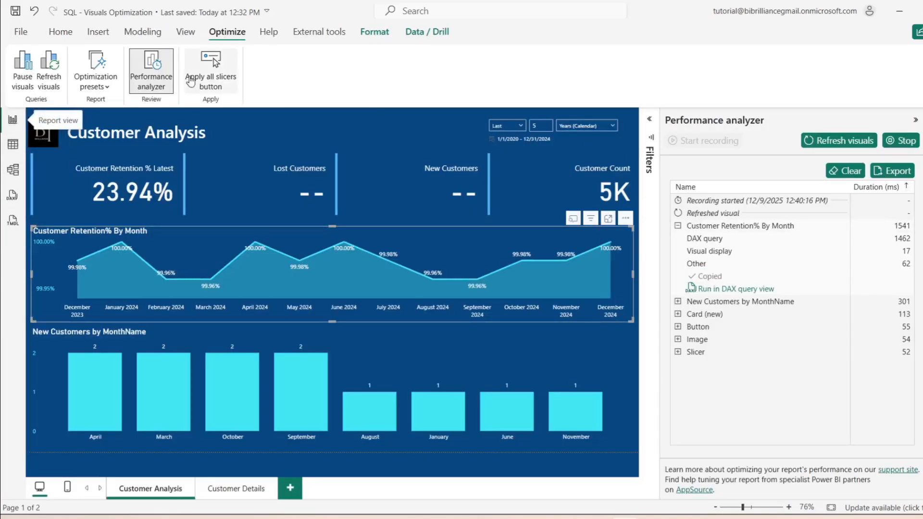
Step: Launch DAX Studio from the SQL - Visuals Optimization report and paste the copied query into the query editor
click(320, 32)
click(32, 91)
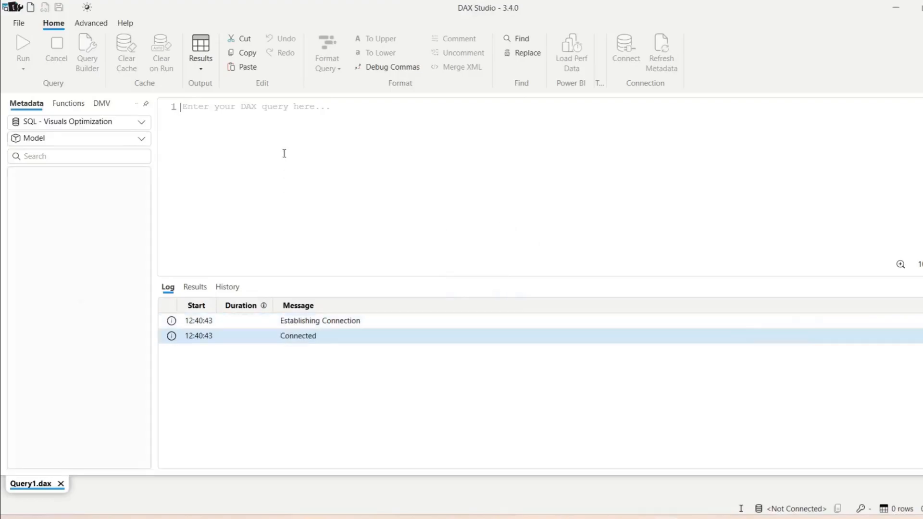
click(631, 273)
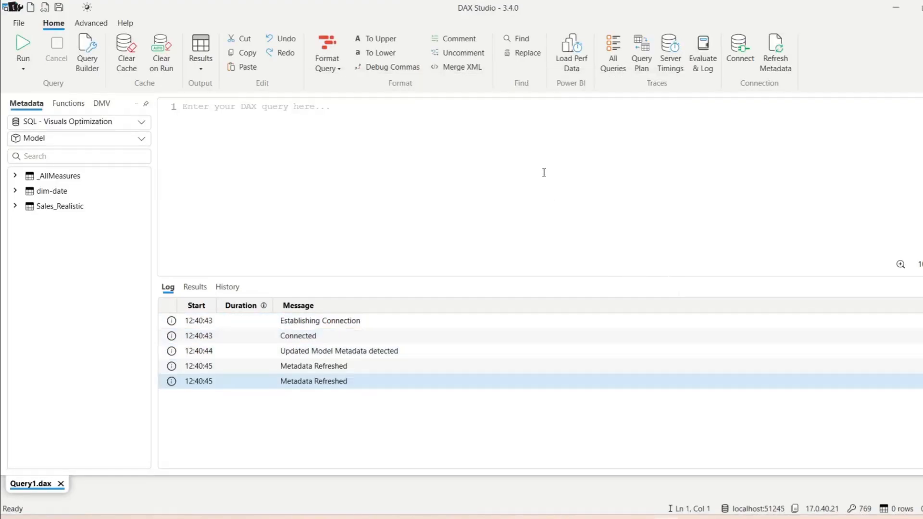
key(ctrl+v)
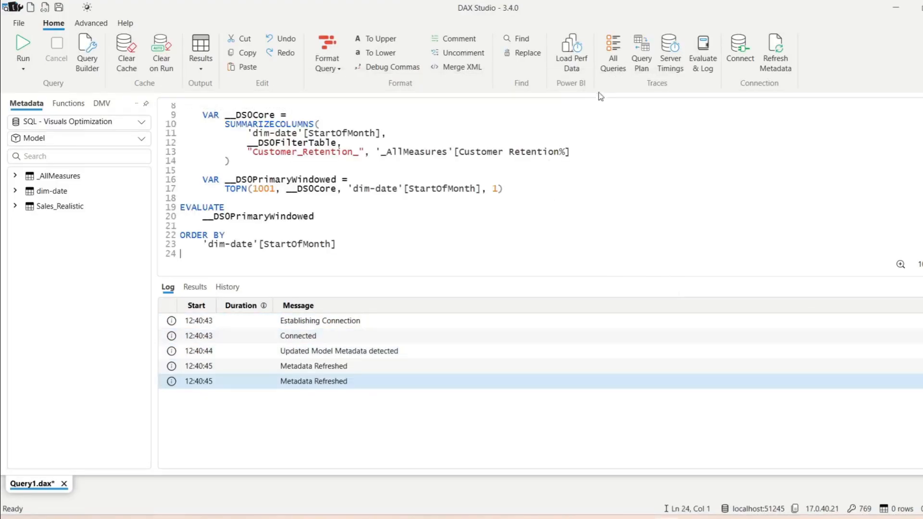
Step: Enable the Server Timings trace and run the pasted Customer Retention% query
click(670, 53)
click(438, 224)
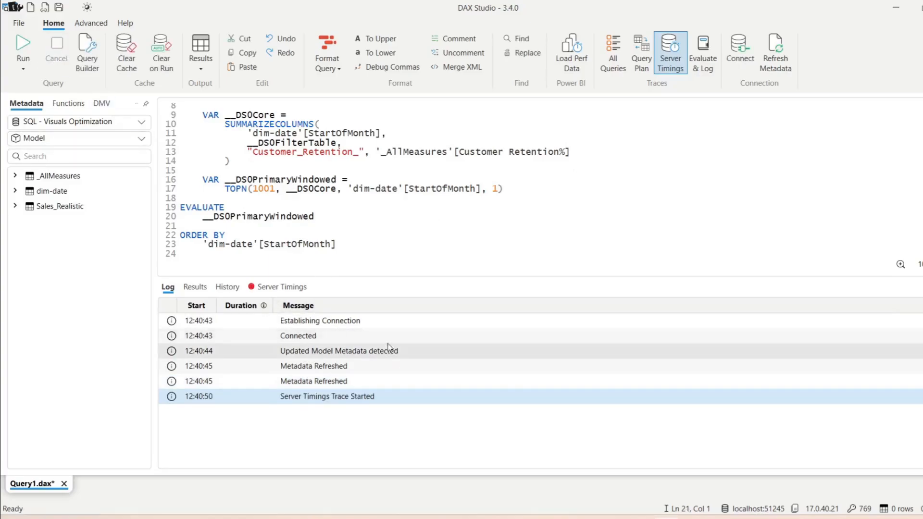
click(23, 48)
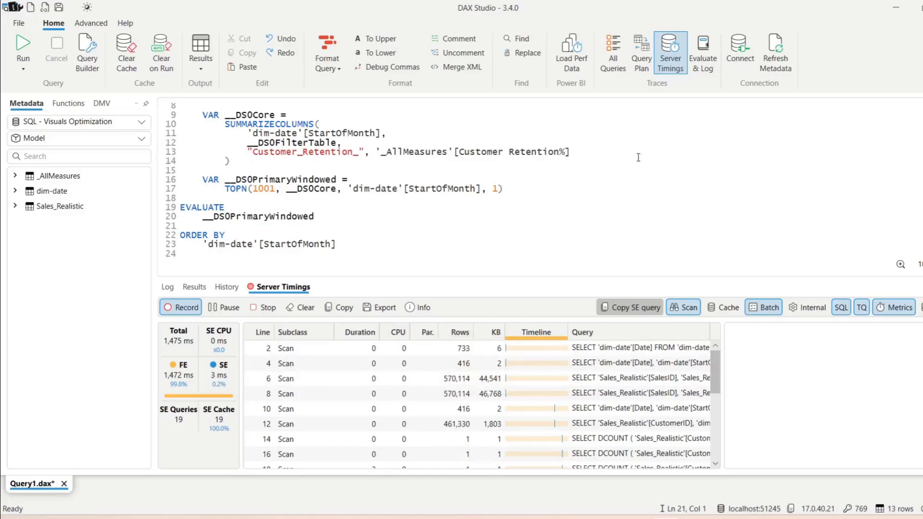
Step: Switch back to Power BI Desktop and replace Customer Retention% with Customer Retention%_Optimized on the Y-axis of the Customer Retention% By Month chart
key(alt+Tab)
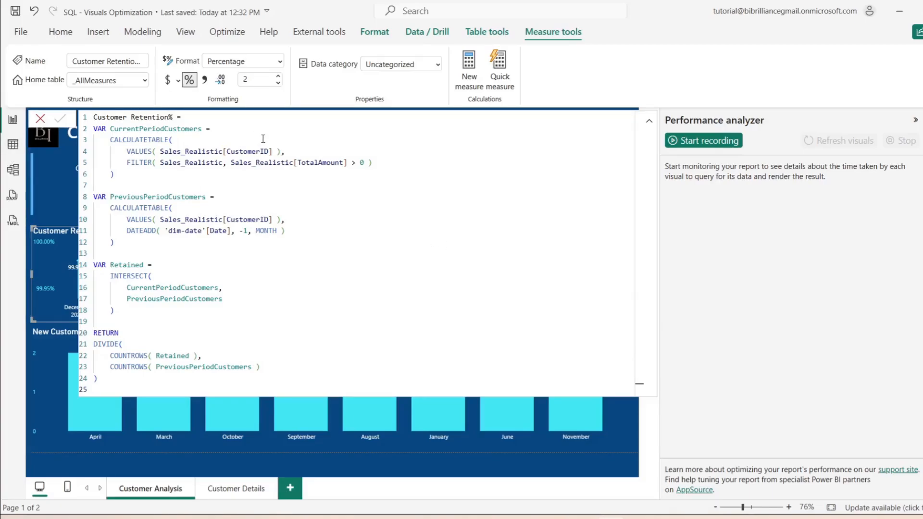
click(41, 119)
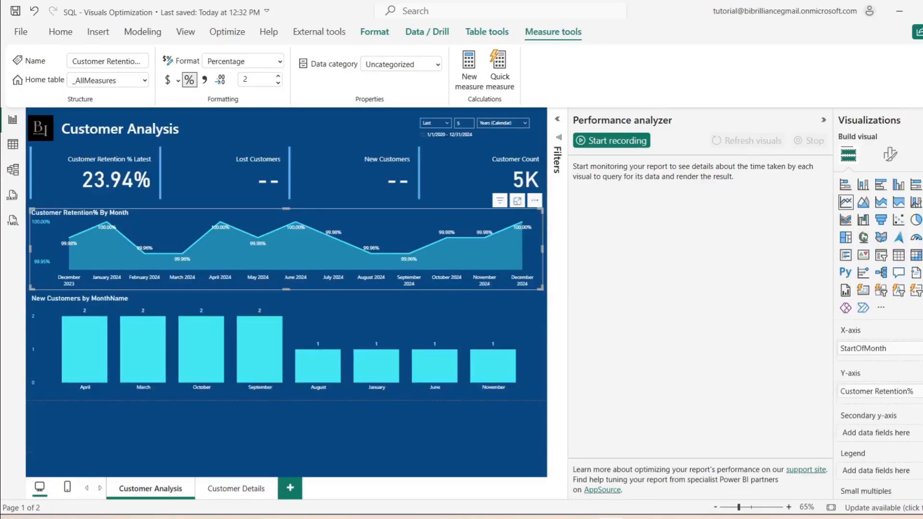
click(922, 391)
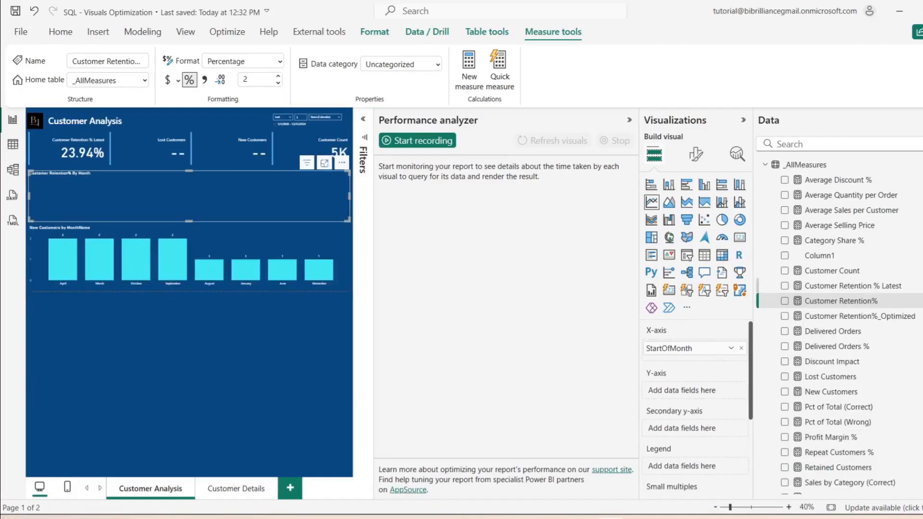
drag(846, 316, 707, 392)
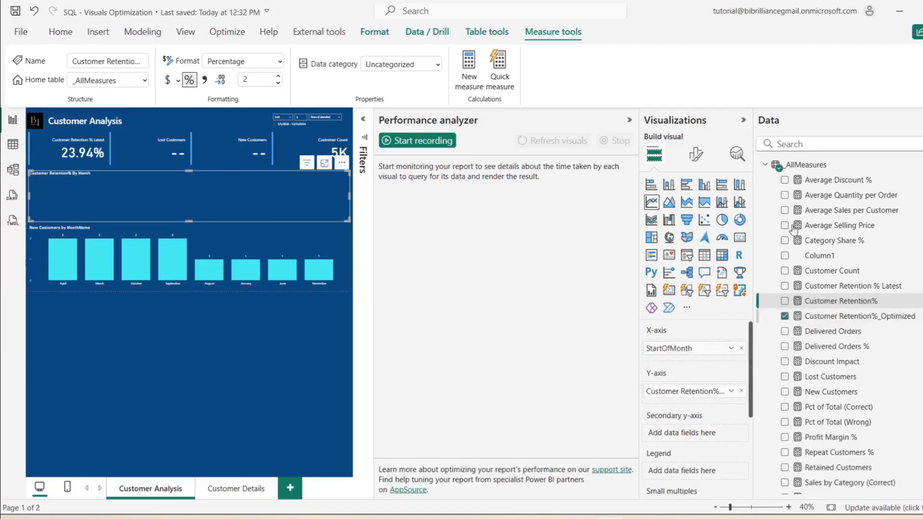
click(921, 135)
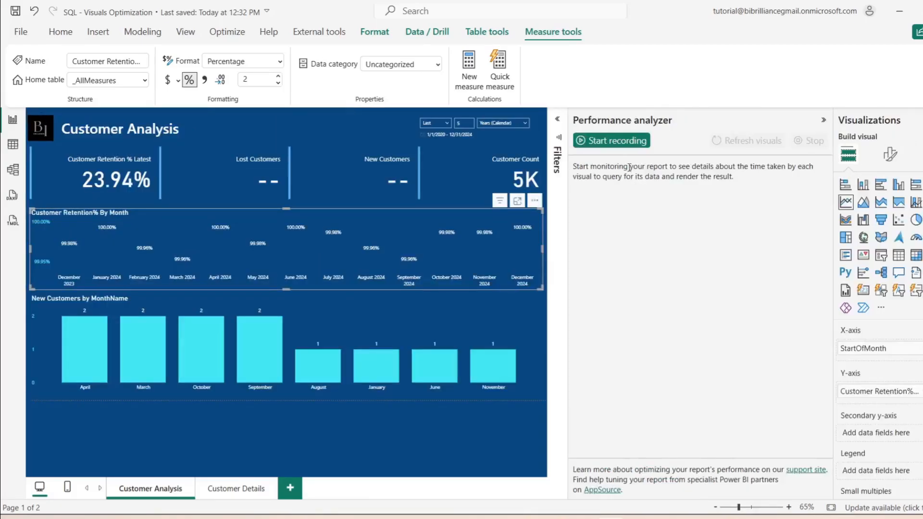
Step: Change the line color of the Customer Retention% By Month chart from dark blue to cyan
click(890, 154)
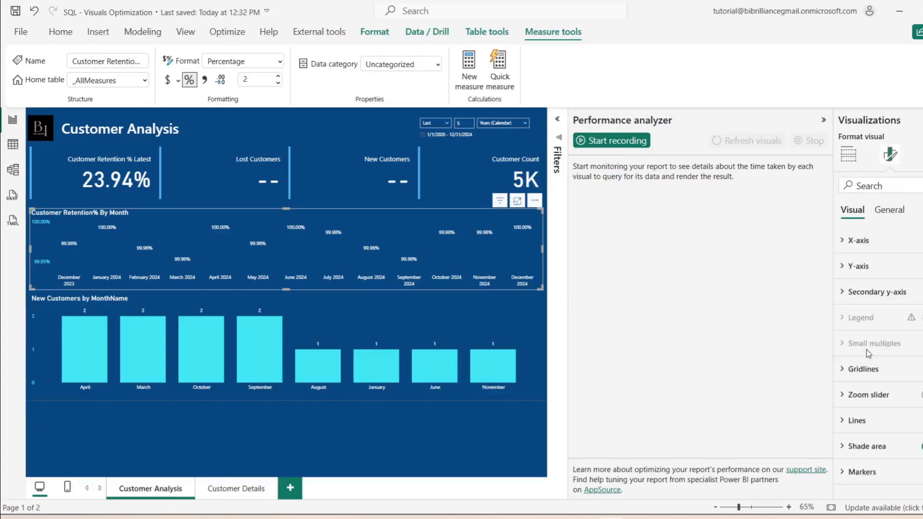
click(891, 422)
scroll(880, 446, down, 3)
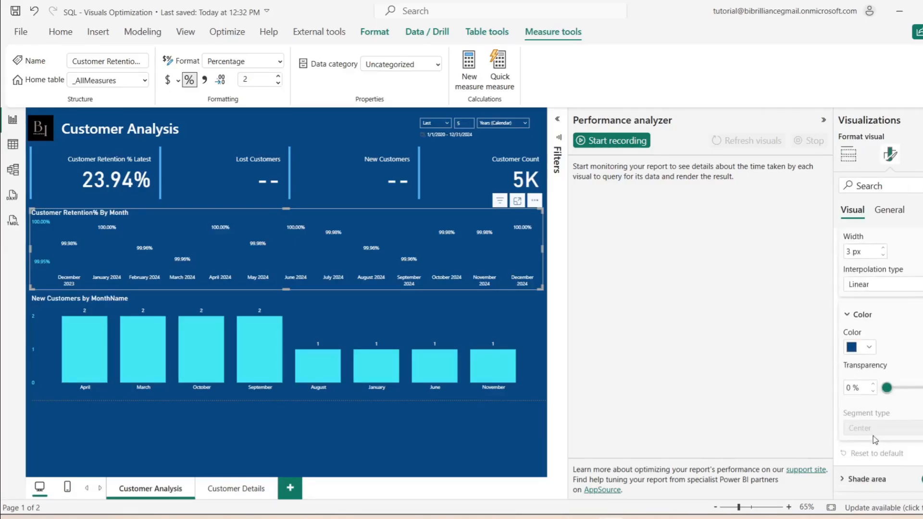
click(865, 351)
click(797, 292)
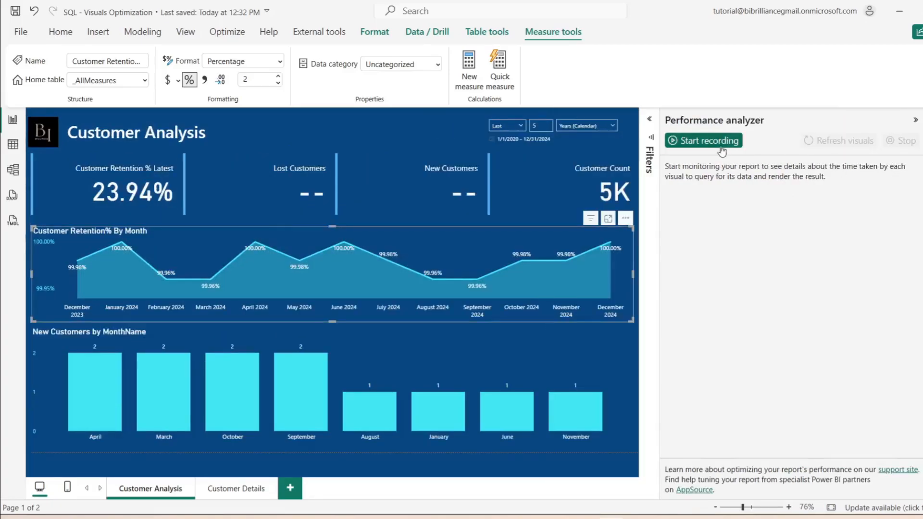
Step: Record the Customer Analysis page in Performance analyzer with the optimized measure and refresh the visuals
click(719, 143)
click(828, 144)
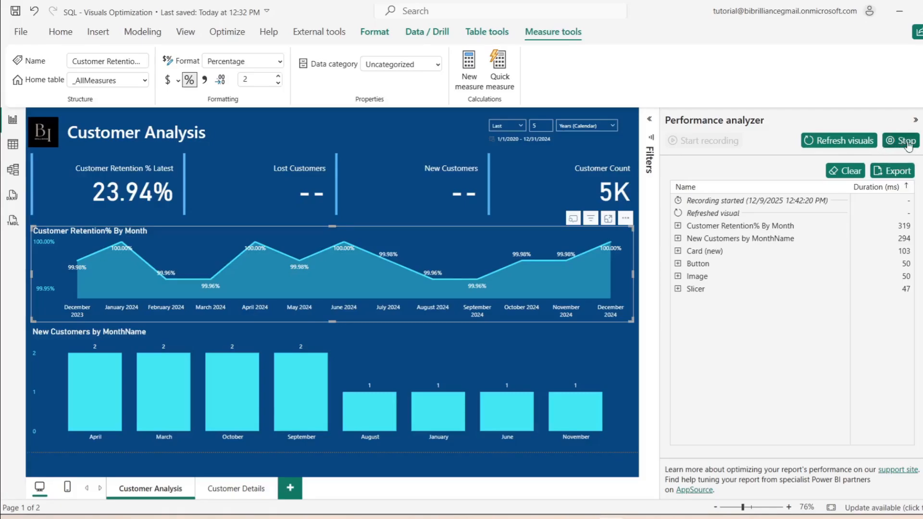
Step: Compare the Customer Retention%_Optimized and Customer Retention% formulas, focusing on the original's FILTER for TotalAmount > 0 in CurrentPeriodCustomers
click(922, 293)
click(874, 318)
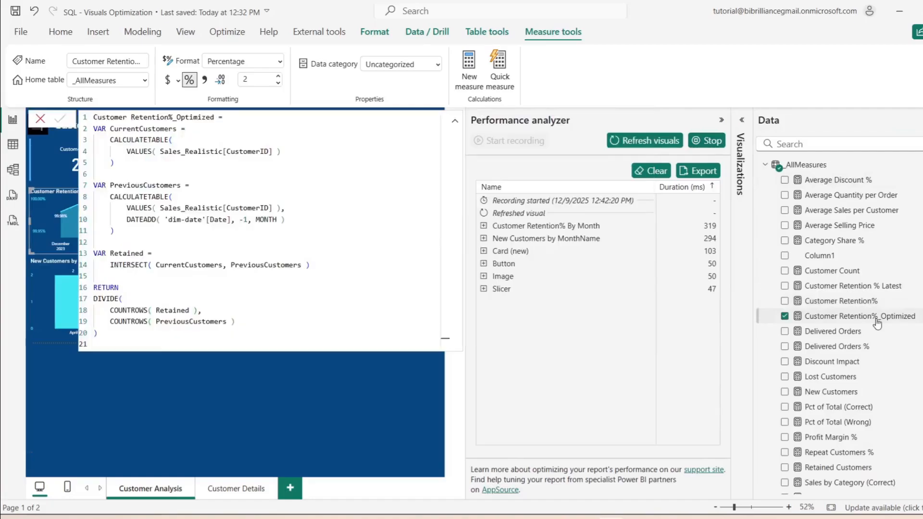
click(817, 301)
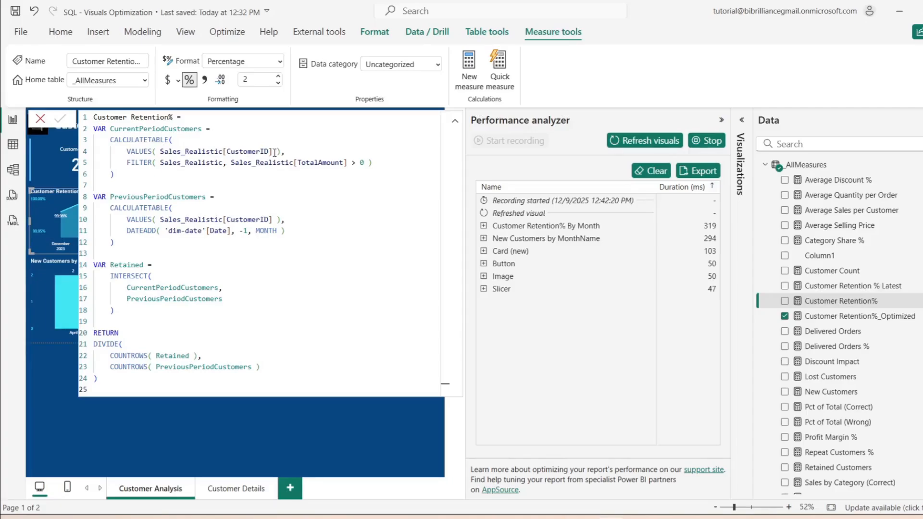
drag(127, 162, 379, 159)
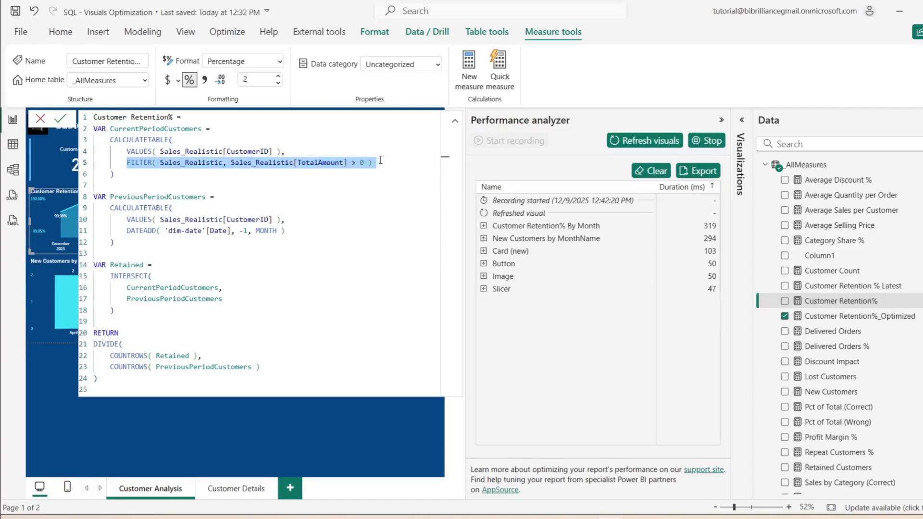
Step: Examine the FILTER( Sales_Realistic, Sales_Realistic[TotalAmount] > 0 ) line in the Customer Retention% formula
click(184, 168)
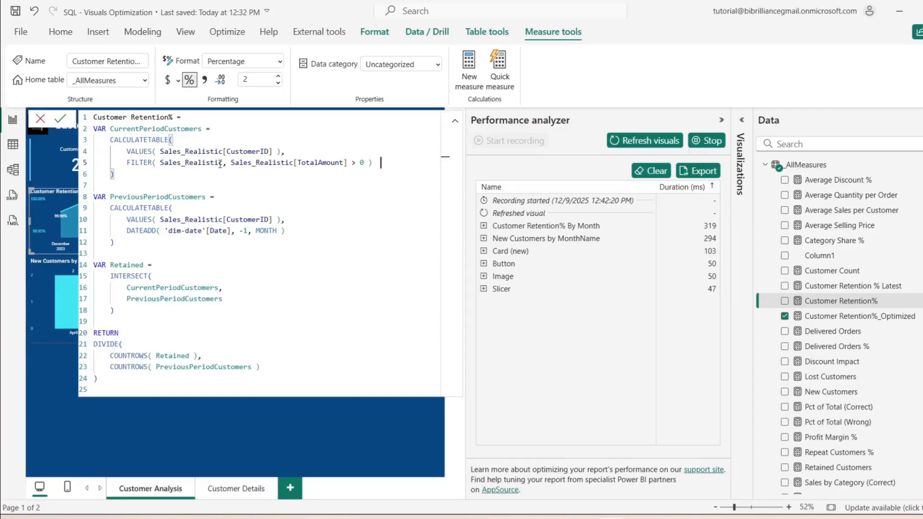
drag(161, 164, 356, 164)
click(377, 166)
drag(377, 166, 120, 166)
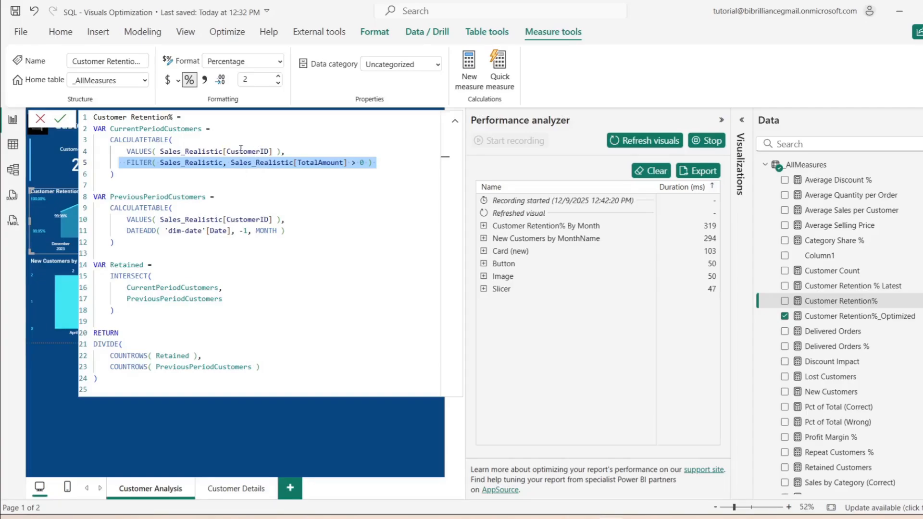
Step: Compare the full Customer Retention%_Optimized and Customer Retention% formulas by alternating between them, and close the formula view without changes
click(821, 306)
click(834, 313)
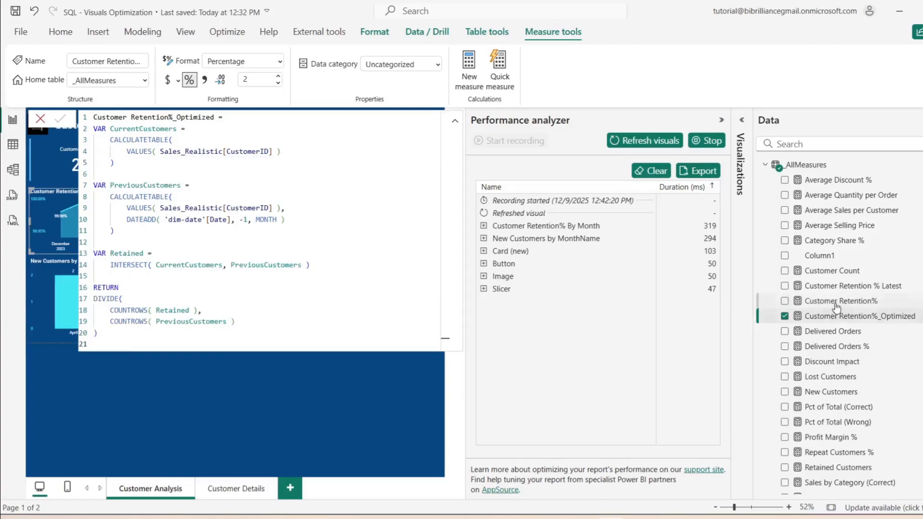
click(847, 305)
click(848, 315)
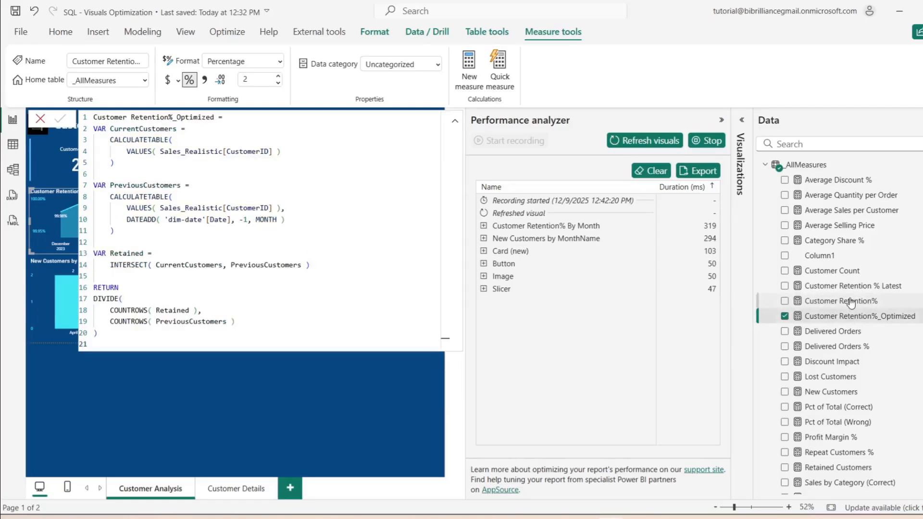
click(854, 306)
click(859, 317)
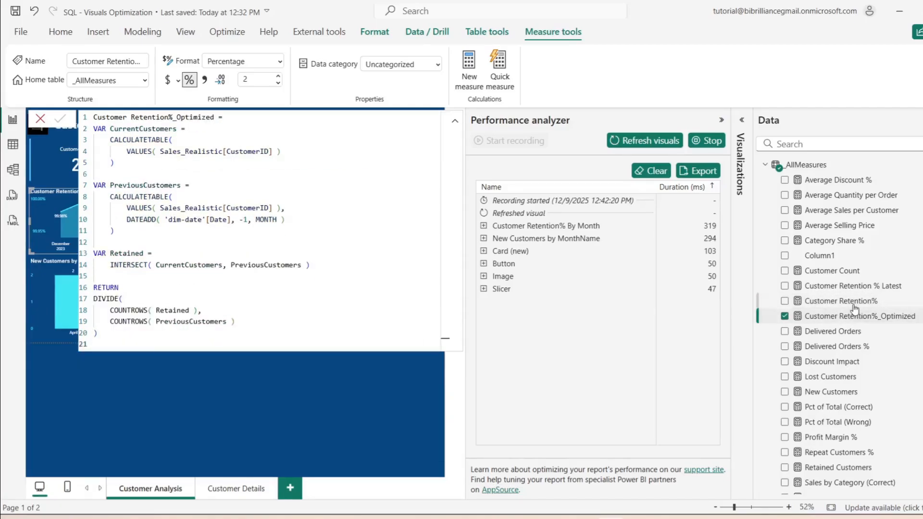
click(855, 302)
click(853, 316)
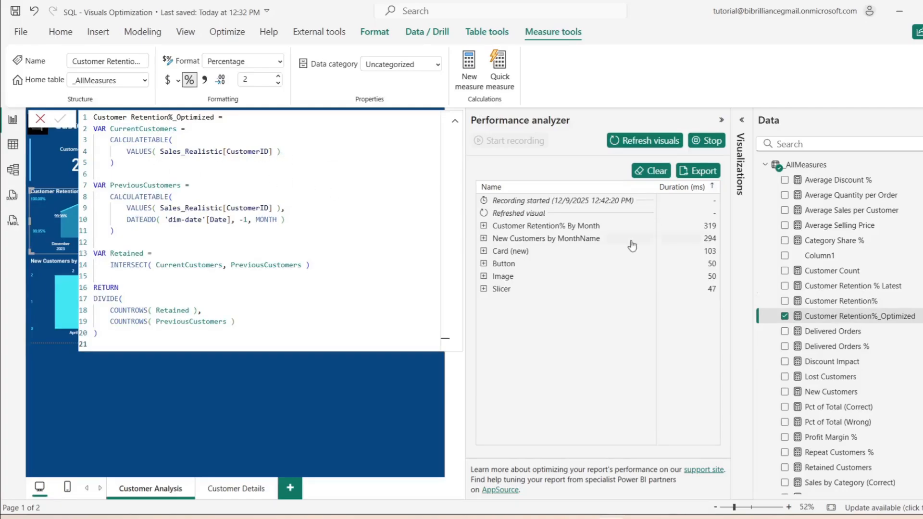
click(828, 302)
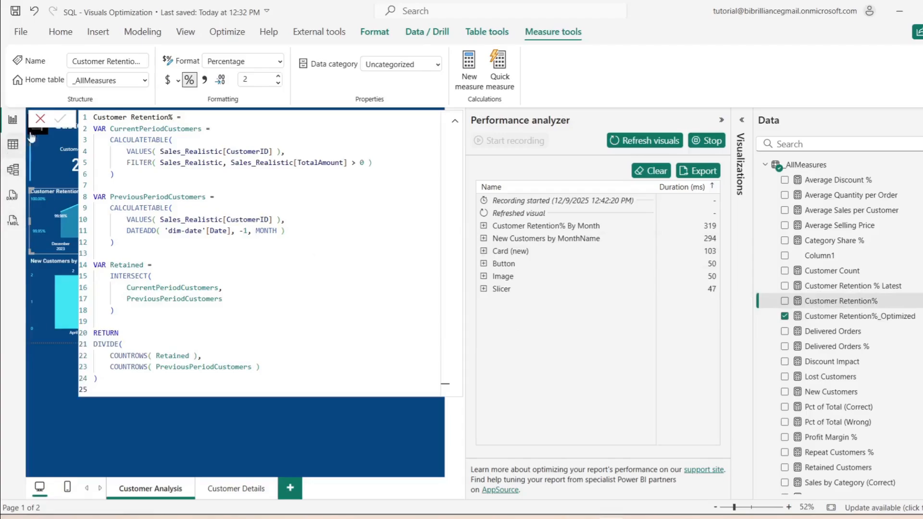
click(41, 119)
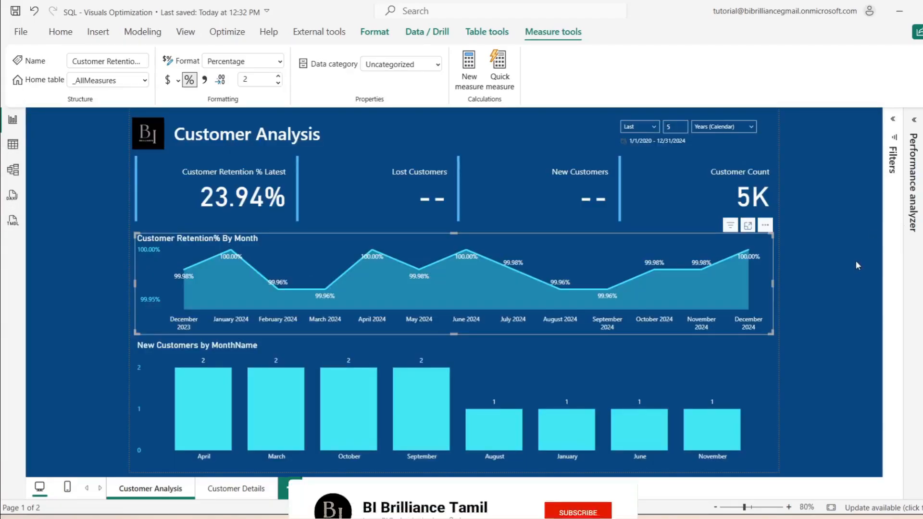
click(818, 283)
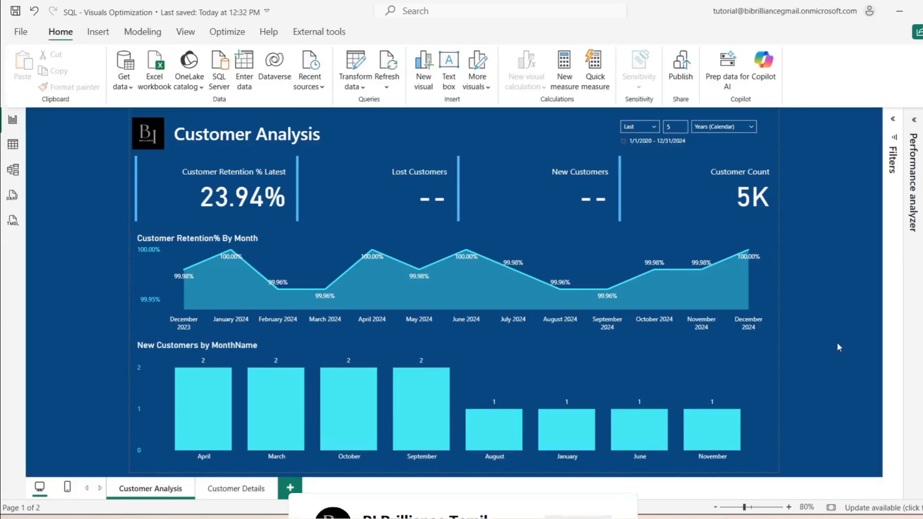
Step: On the Customer Details page, filter dates to the last 5 calendar years and record a Performance analyzer refresh, checking the Table visual's timing breakdown
click(239, 495)
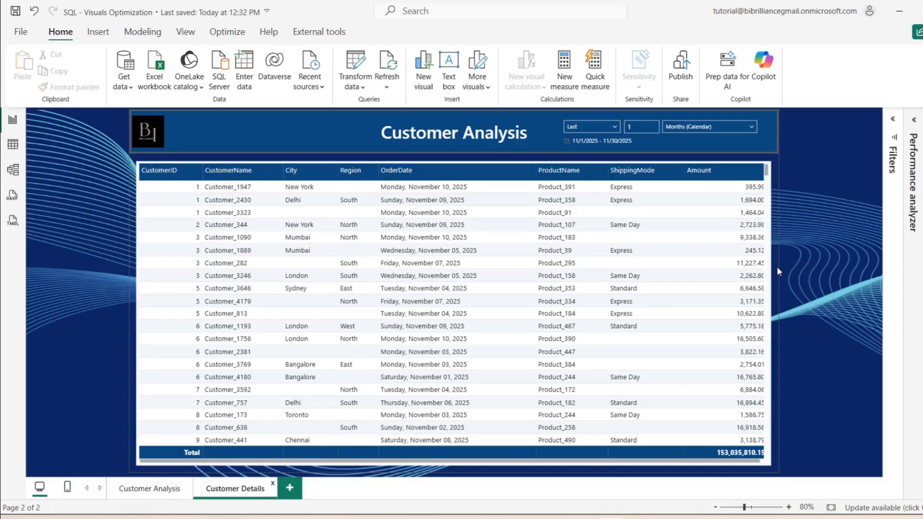
click(159, 489)
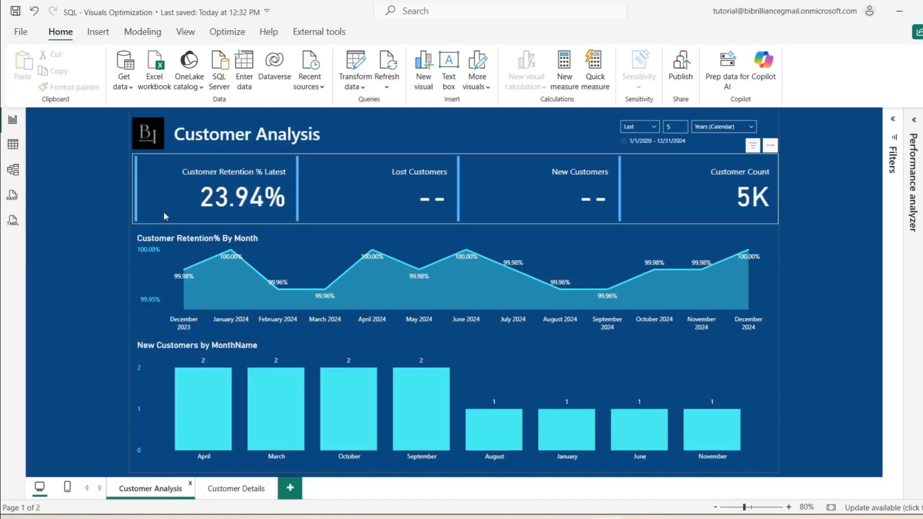
click(254, 489)
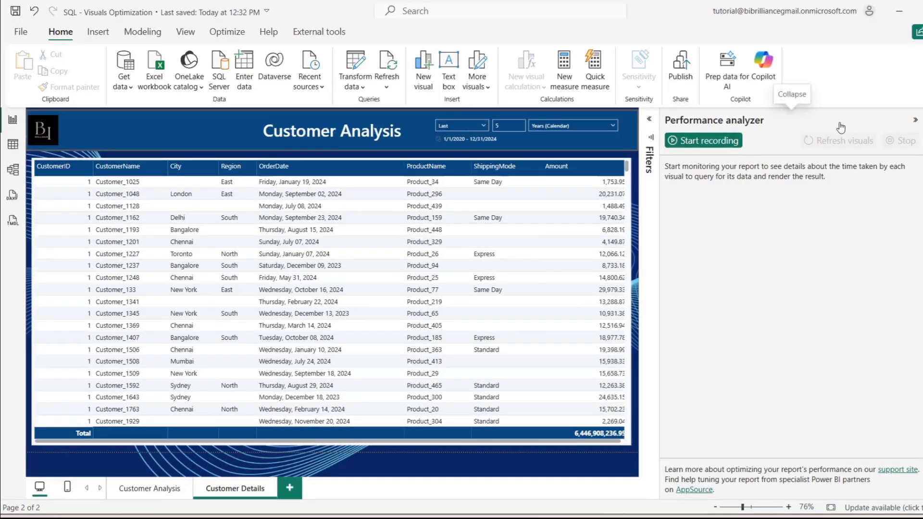
click(730, 143)
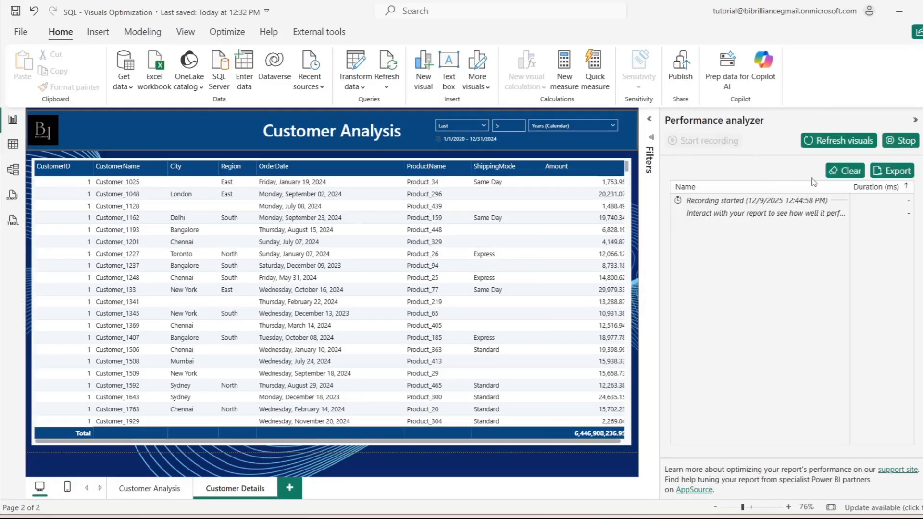
click(849, 146)
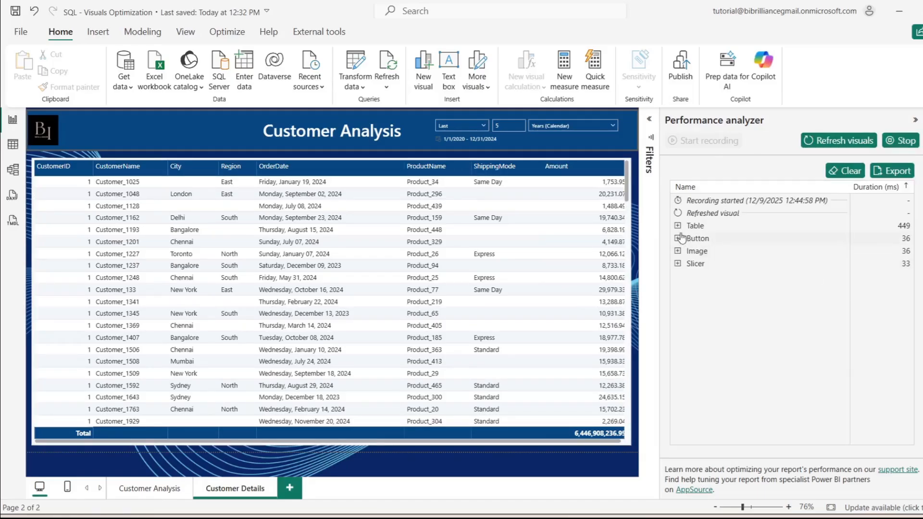
click(678, 226)
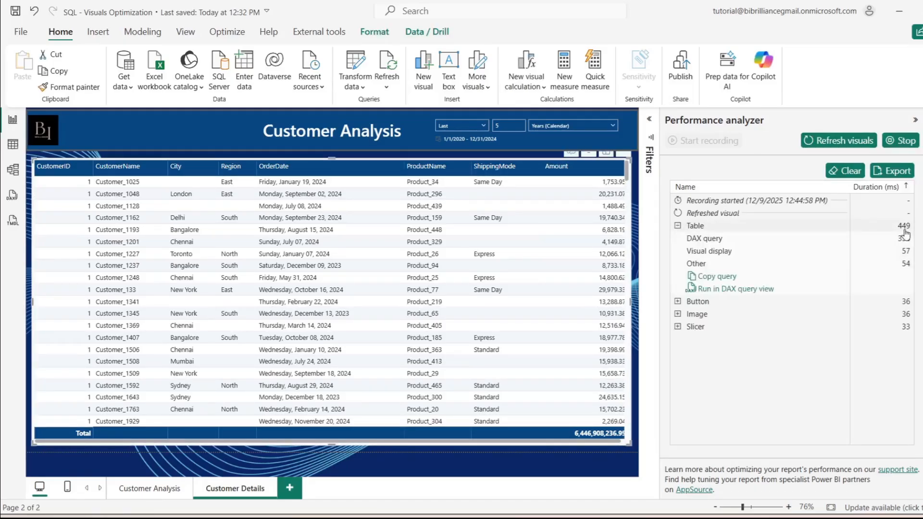
click(901, 140)
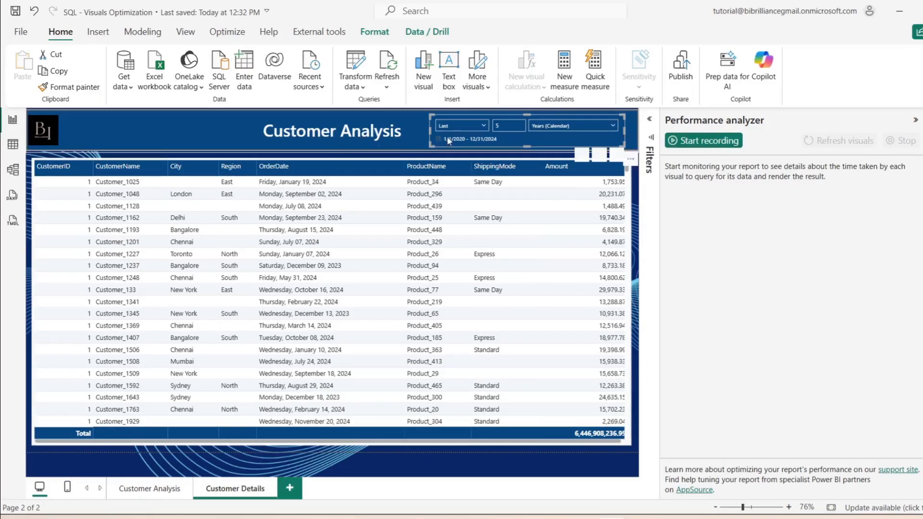
Step: Set the Customer Details date slicer to the last 1 calendar month, record a new refresh and expand the Table visual's timing breakdown
click(539, 136)
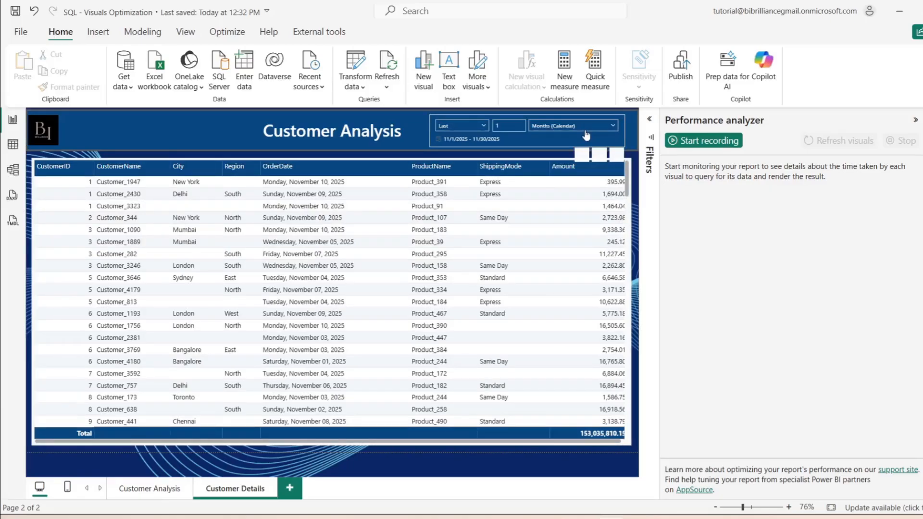
click(727, 146)
click(833, 147)
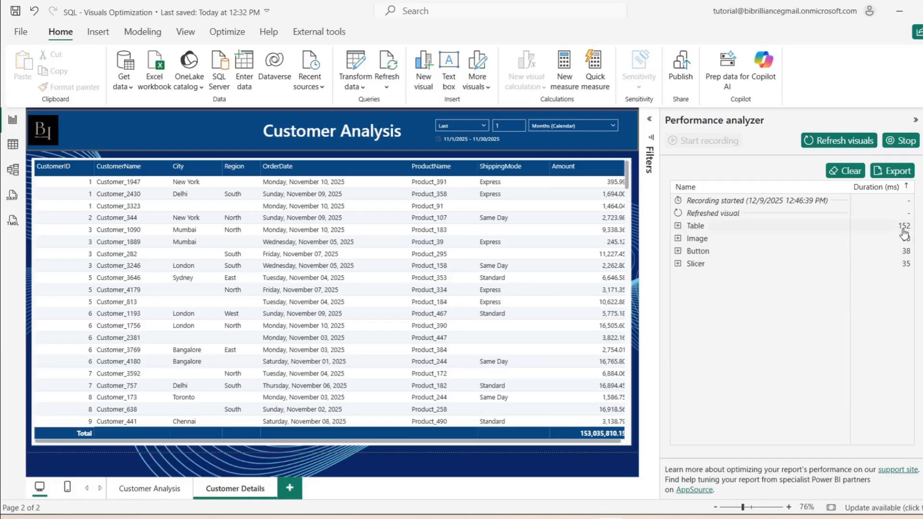
click(678, 226)
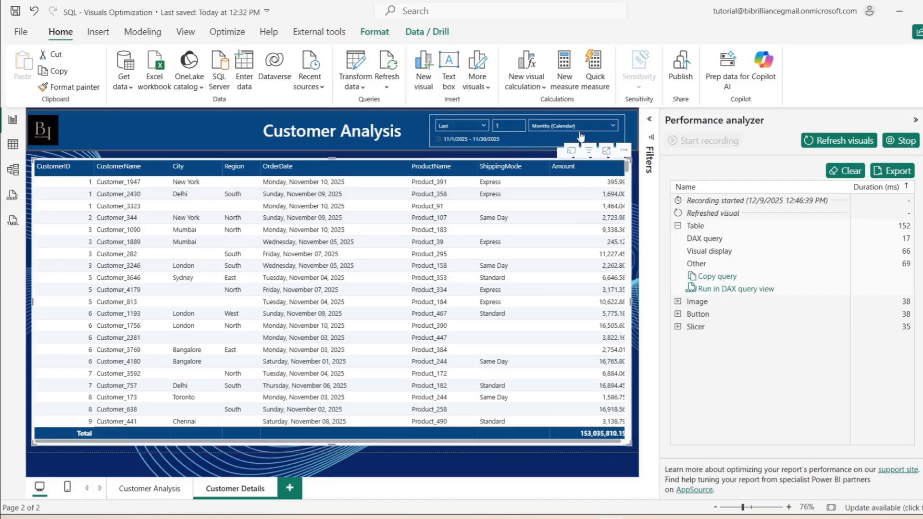